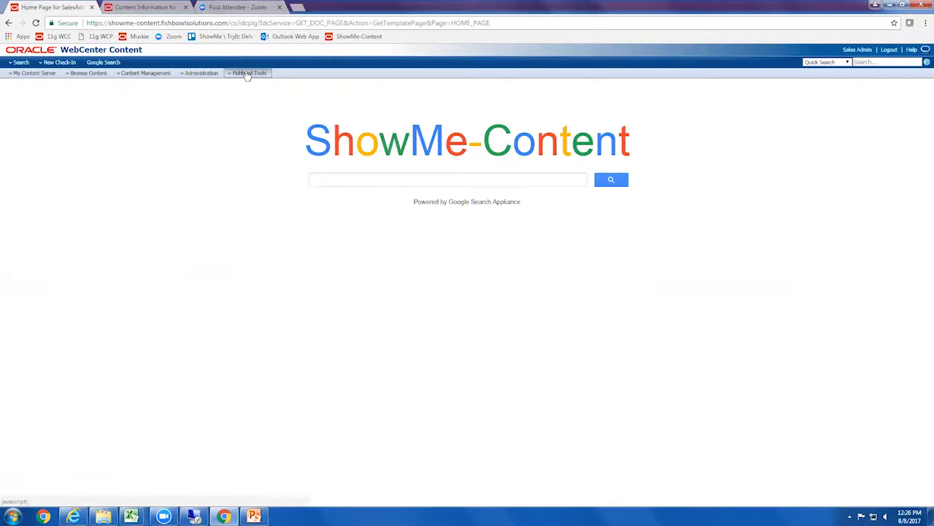
# Open the Advanced User Security Mapping rule definitions from the Fishbowl administration page.
pyautogui.click(248, 74)
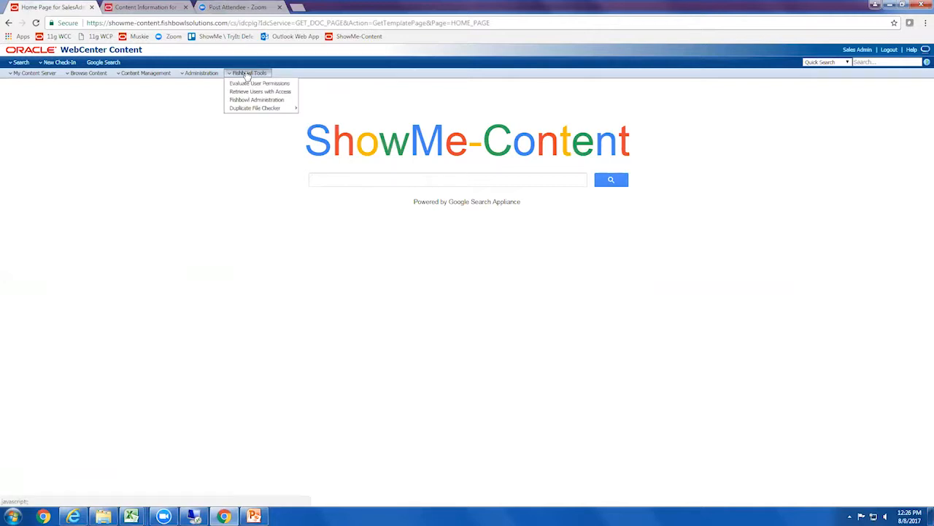
pyautogui.click(245, 74)
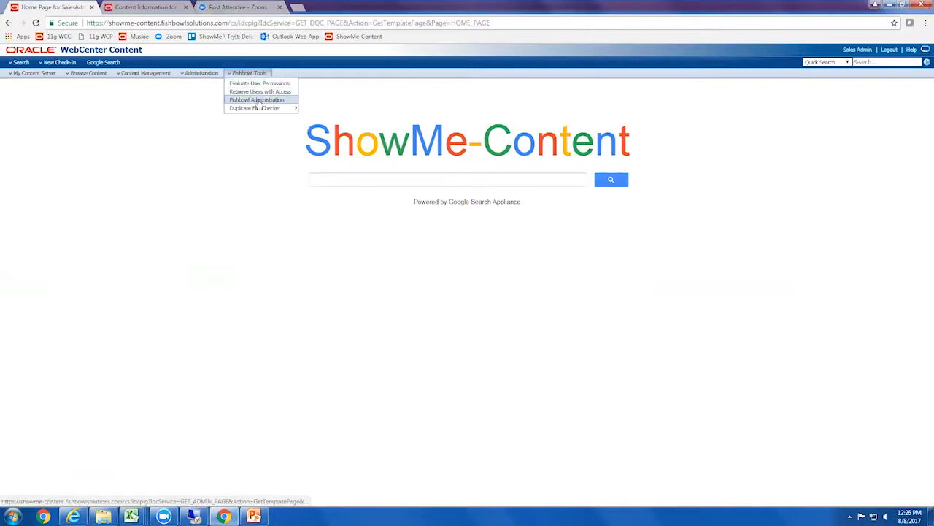
pyautogui.click(257, 100)
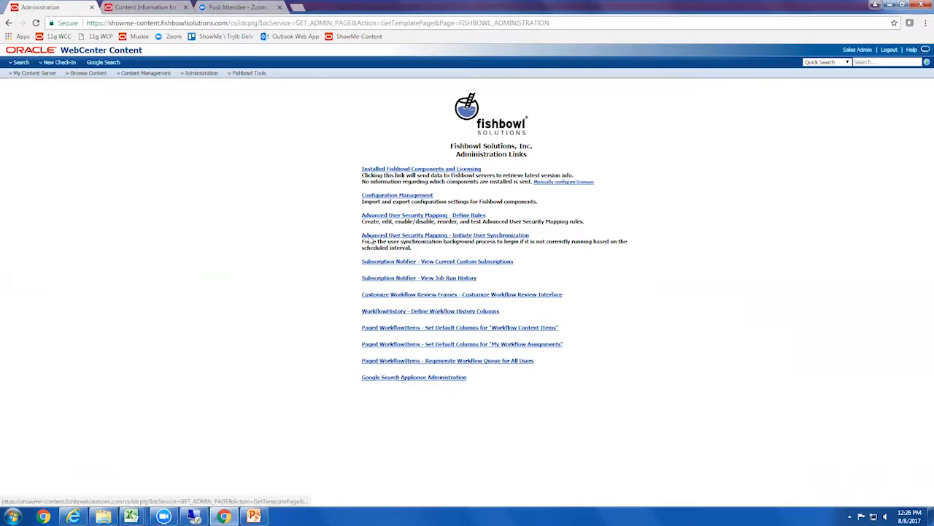
pyautogui.click(387, 217)
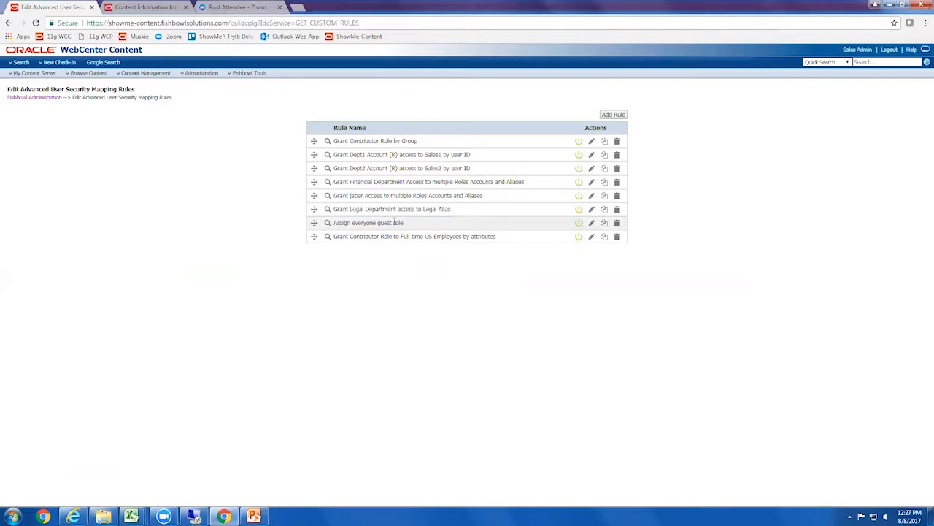
# Try out reordering the mapping rules, and open the Grant Contributor Role by Group rule to review its roles and accounts.
pyautogui.moveTo(374, 181); pyautogui.dragTo(373, 231)
pyautogui.moveTo(315, 155); pyautogui.dragTo(312, 137)
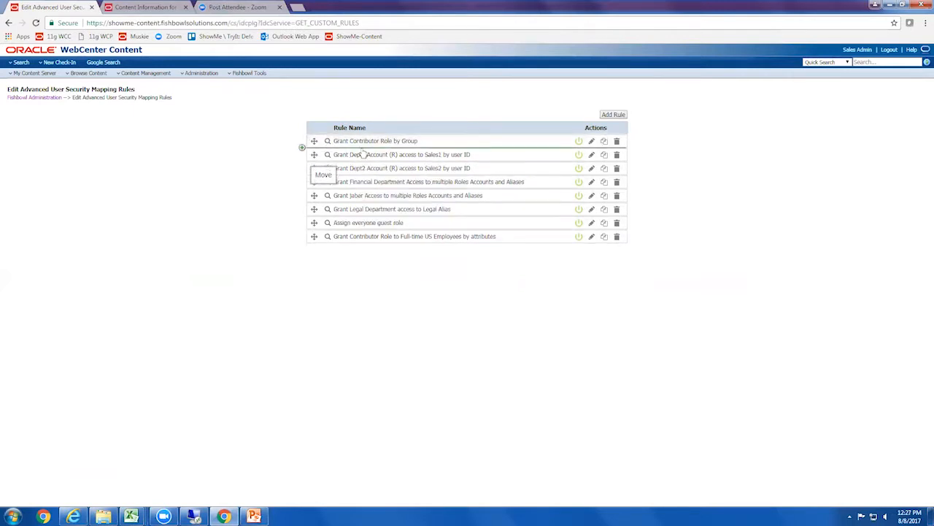
pyautogui.click(592, 141)
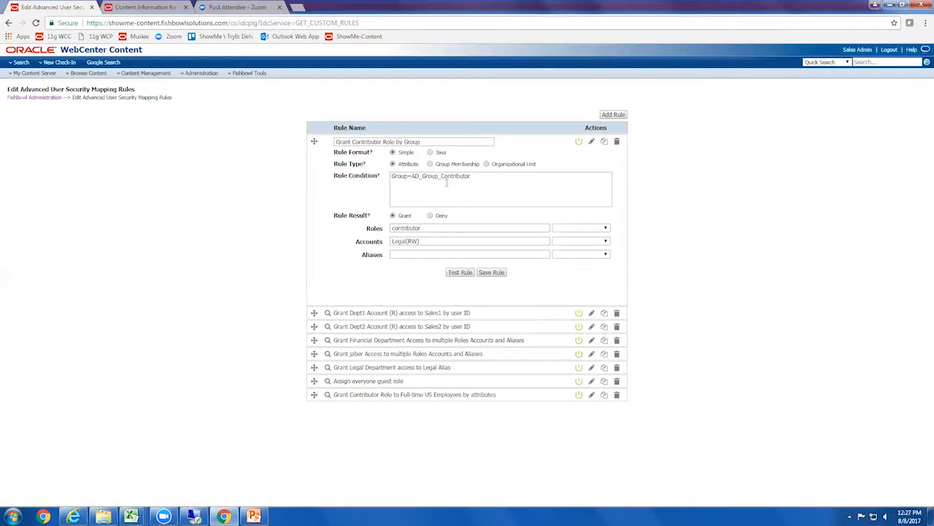
pyautogui.click(417, 228)
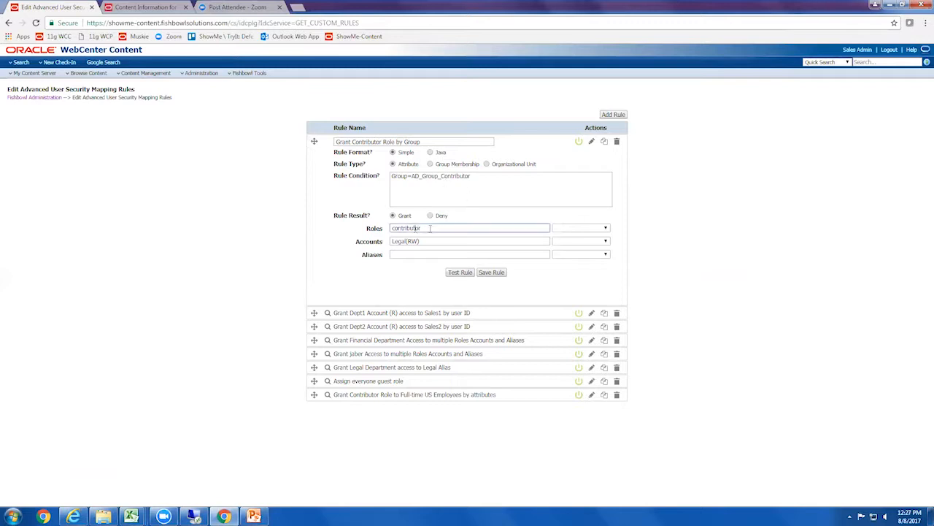
pyautogui.click(427, 242)
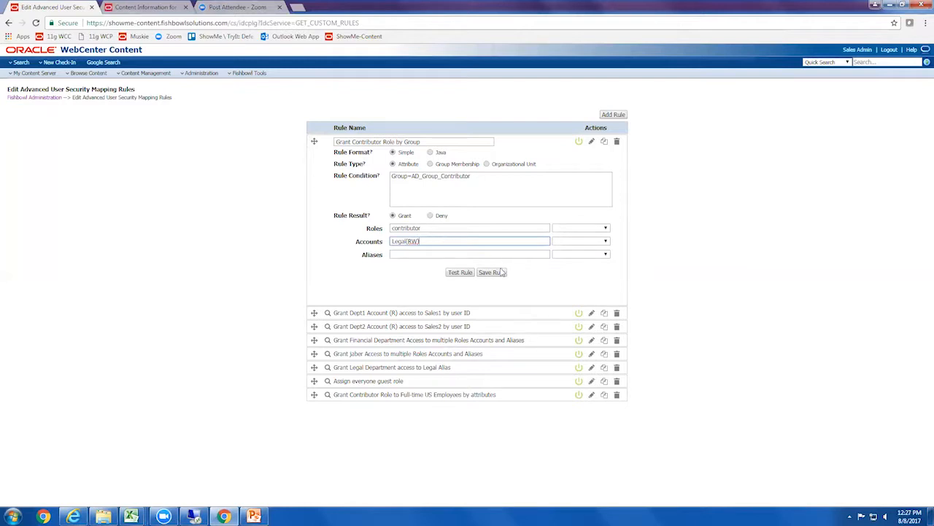
# Test the Grant Contributor Role by Group rule against user Sales1, and save the rule.
pyautogui.click(460, 273)
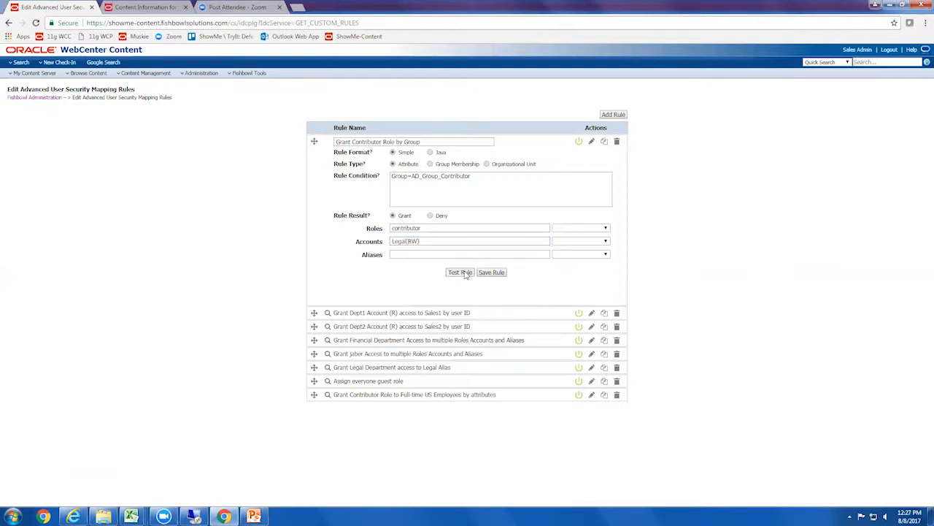
pyautogui.click(470, 205)
pyautogui.write('sa')
pyautogui.click(431, 217)
pyautogui.click(526, 204)
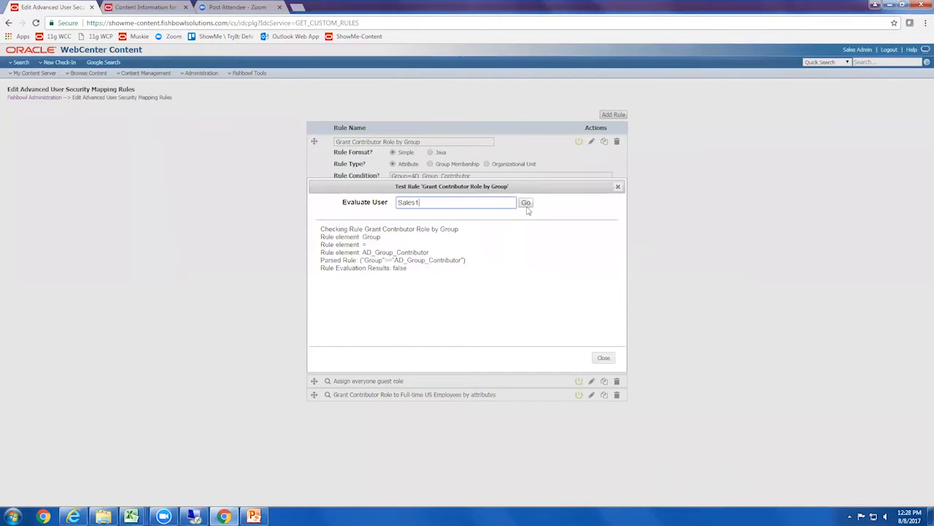
pyautogui.click(527, 207)
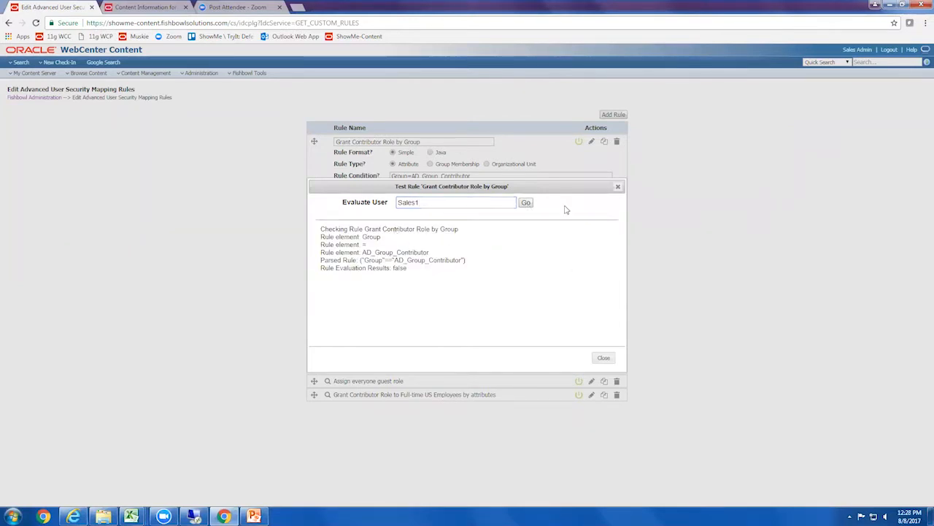
pyautogui.click(619, 187)
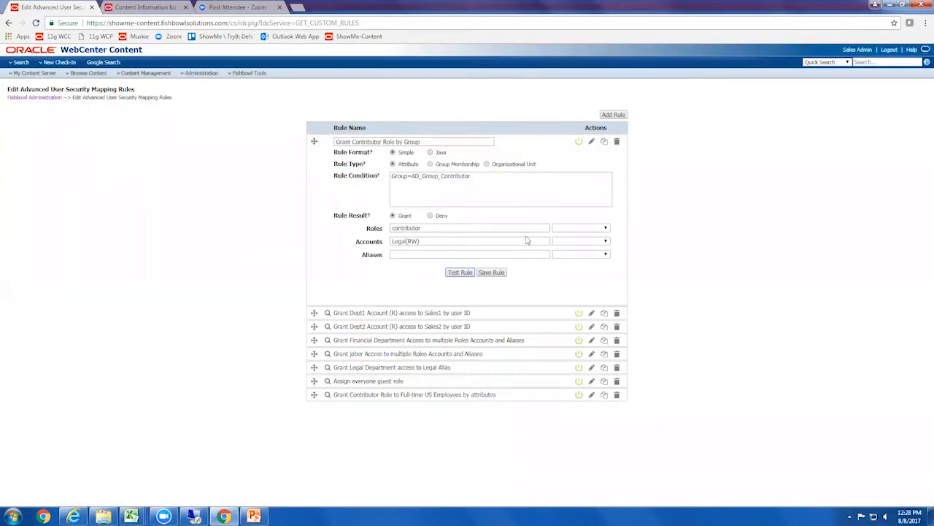
pyautogui.click(490, 273)
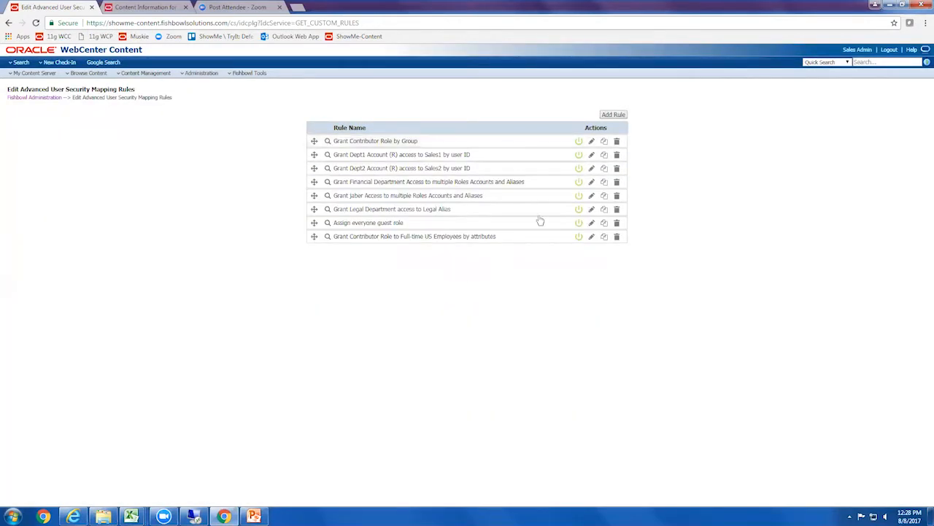
# Review the condition and result of the Grant Dept1 Account access rule for Sales1, and collapse the rule details.
pyautogui.click(592, 156)
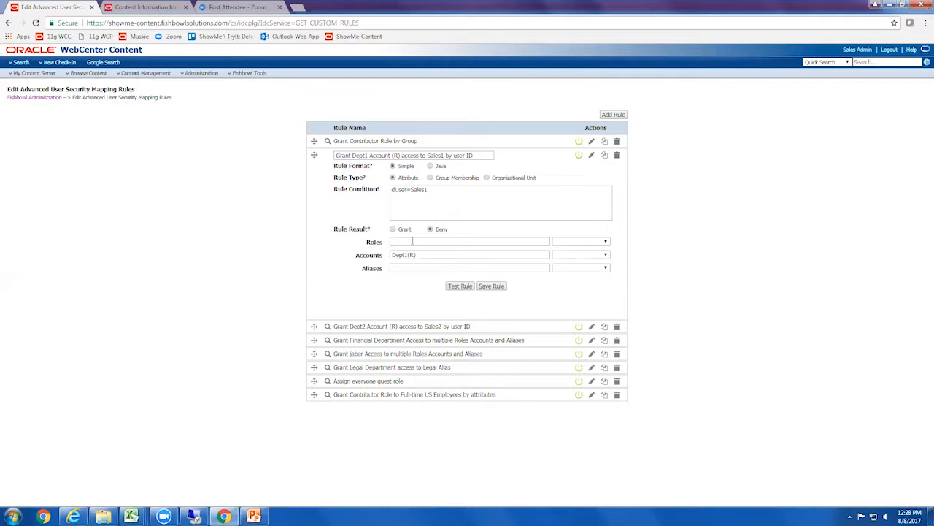
pyautogui.click(592, 156)
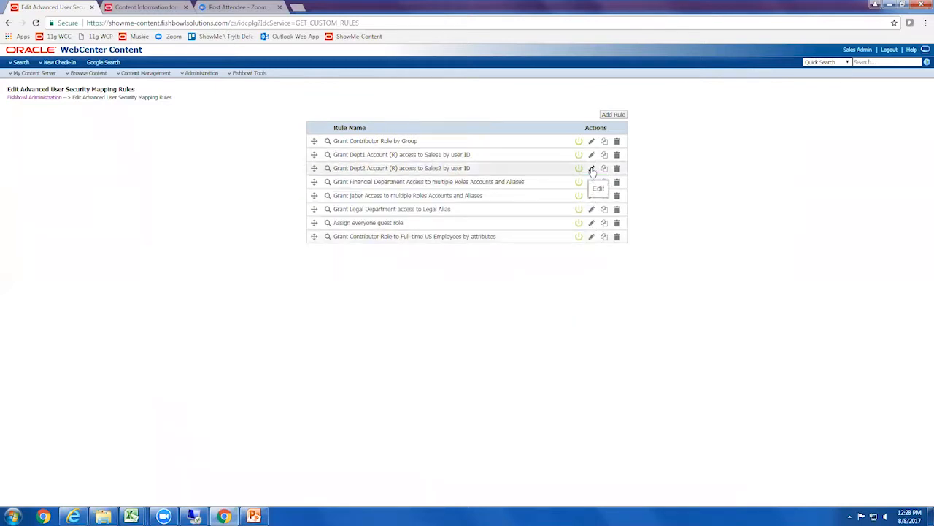
pyautogui.click(591, 181)
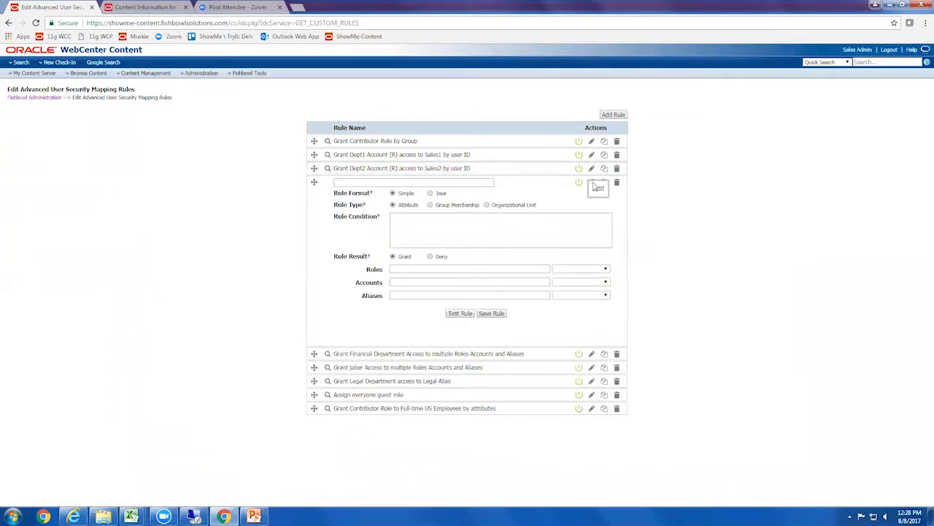
pyautogui.click(592, 182)
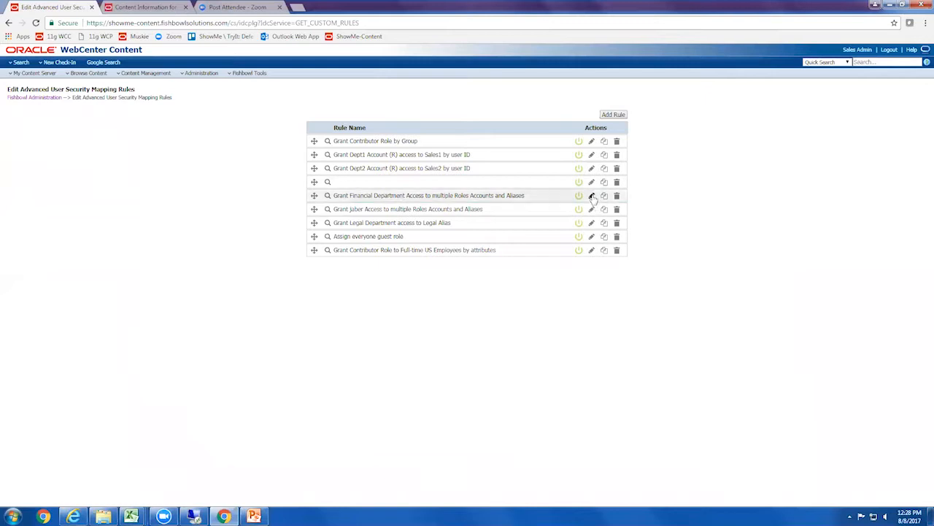
# Examine the Grant Financial Department Access rule's condition and the roles, accounts and aliases available for it.
pyautogui.click(592, 196)
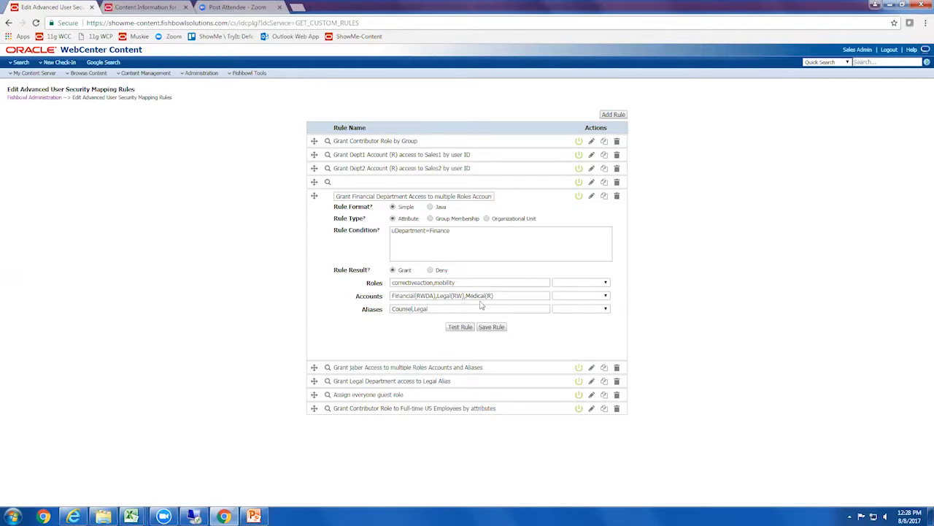
pyautogui.click(441, 232)
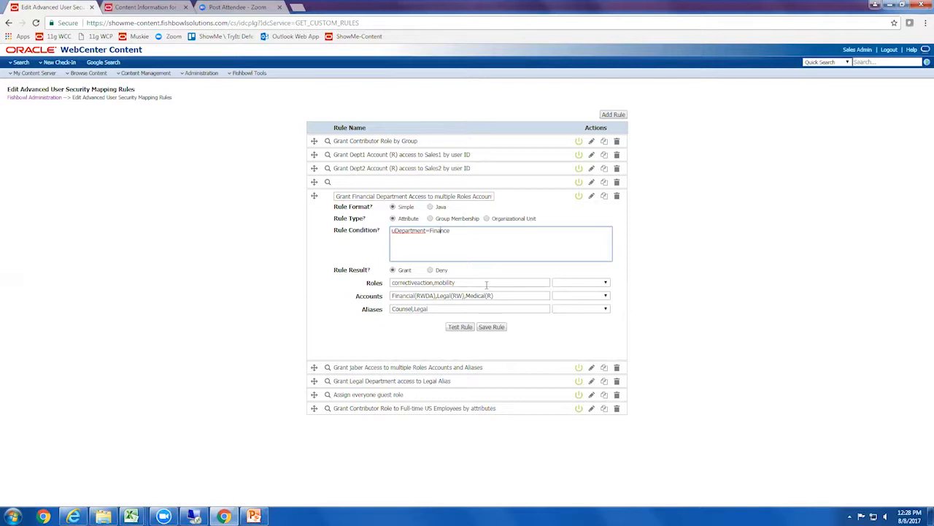
pyautogui.click(571, 289)
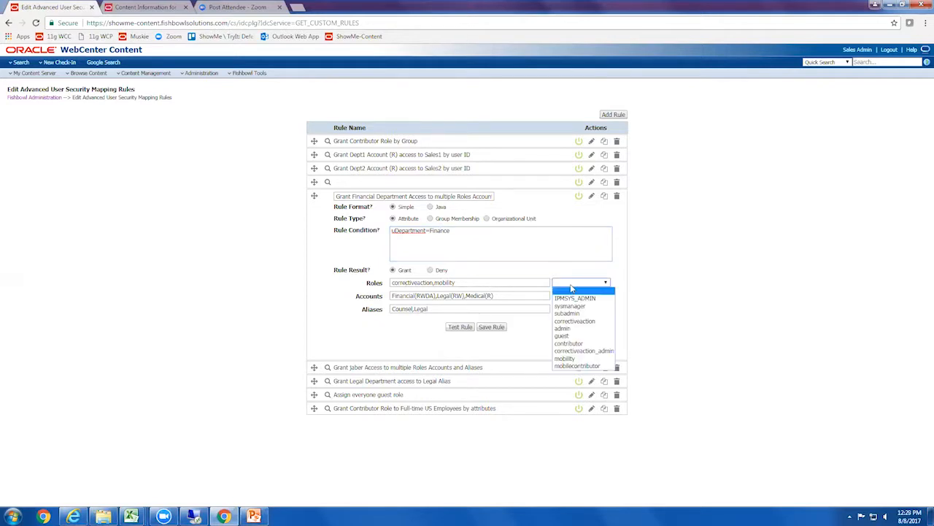
pyautogui.click(618, 273)
pyautogui.click(522, 297)
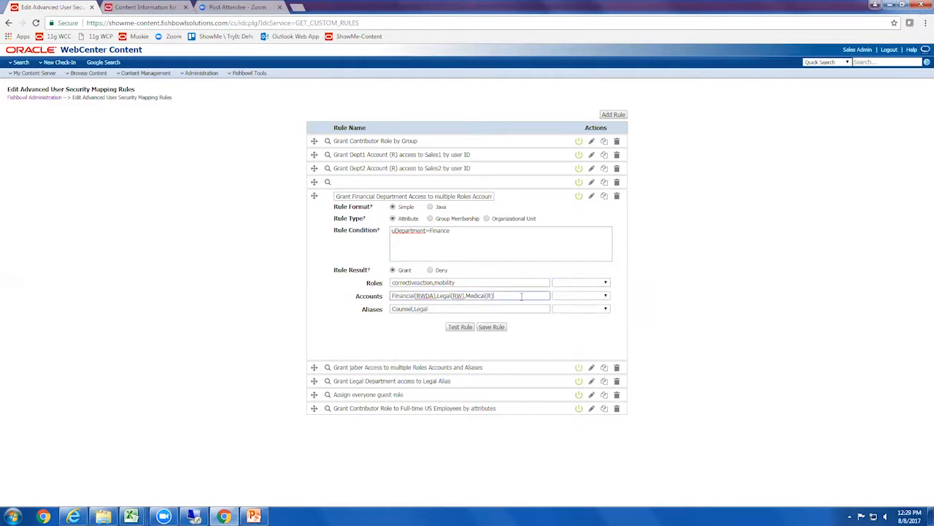
pyautogui.click(578, 297)
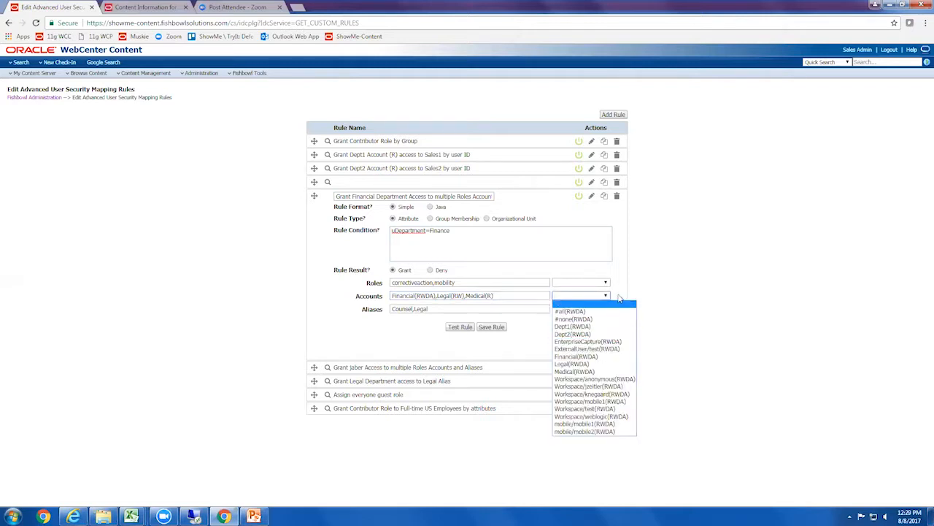
pyautogui.click(619, 298)
pyautogui.click(461, 310)
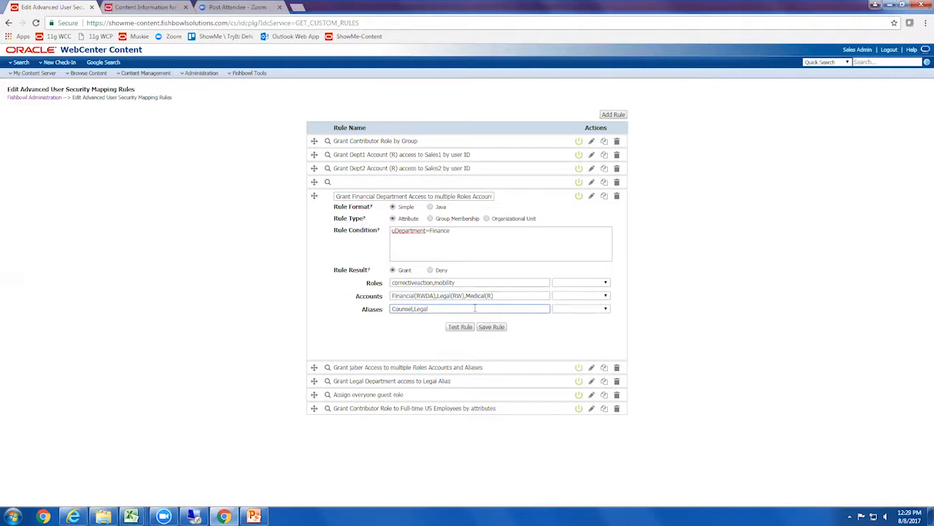
pyautogui.click(586, 312)
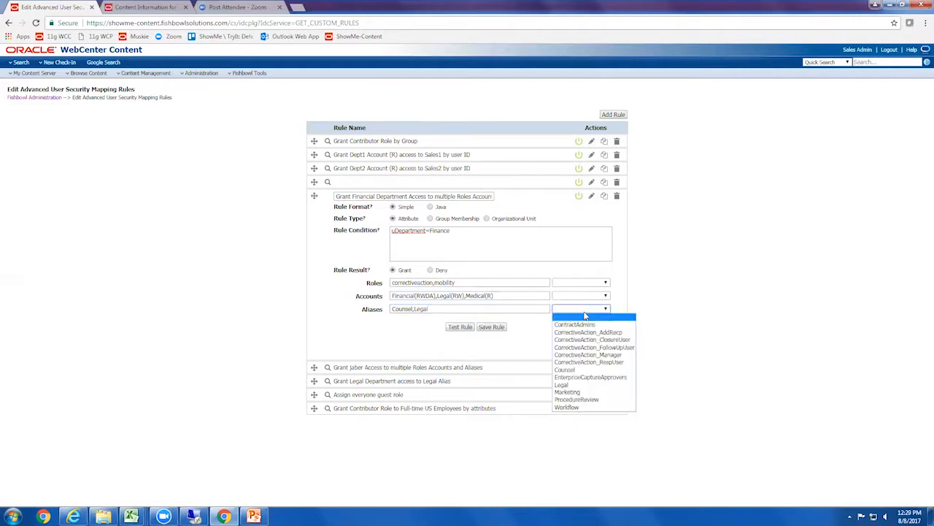
pyautogui.click(622, 311)
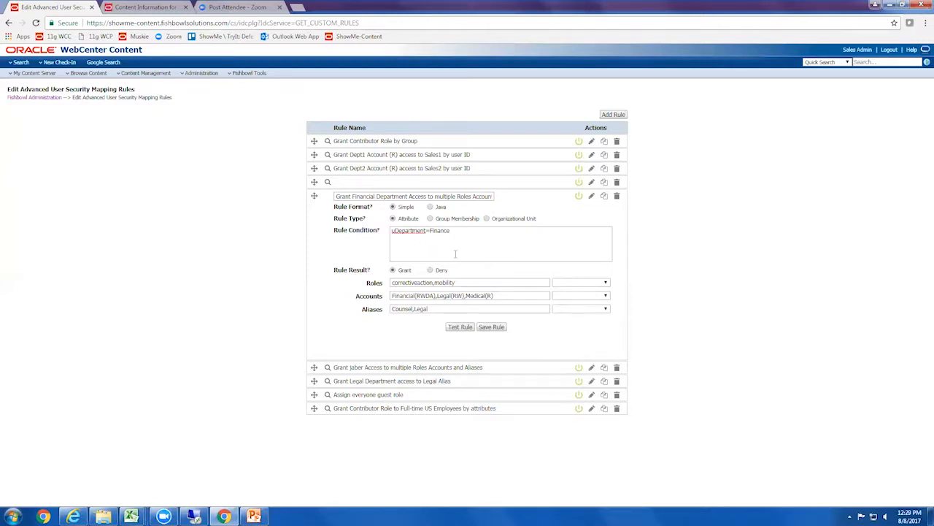
# Delete the unnamed blank rule from the mapping rules.
pyautogui.click(616, 183)
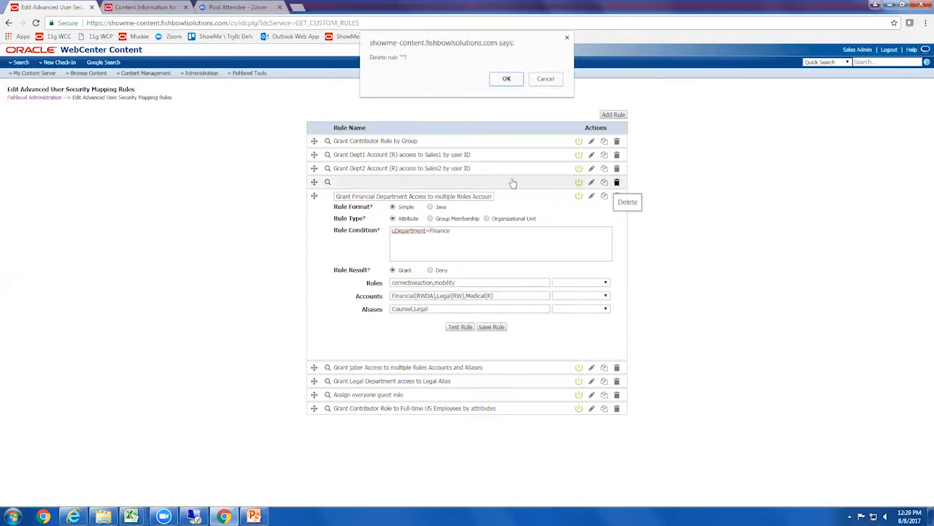
pyautogui.click(507, 80)
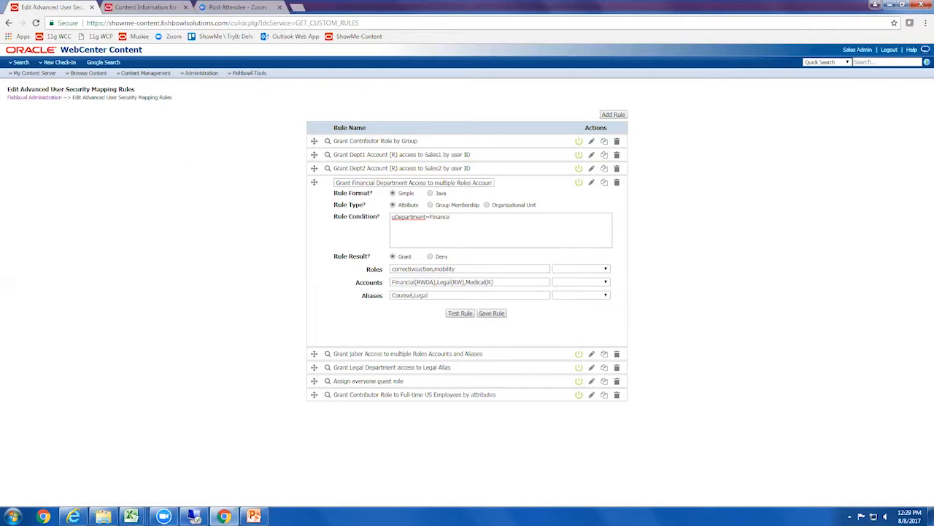
# Switch to Internet Explorer, check the roles and accounts in the logged-in sales user's profile, and return to the mapping rules.
pyautogui.click(74, 516)
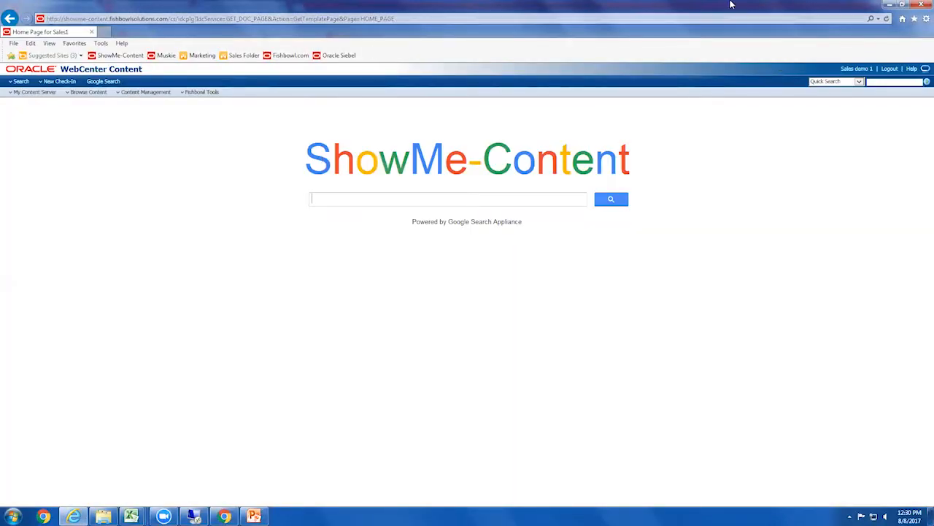
pyautogui.click(850, 68)
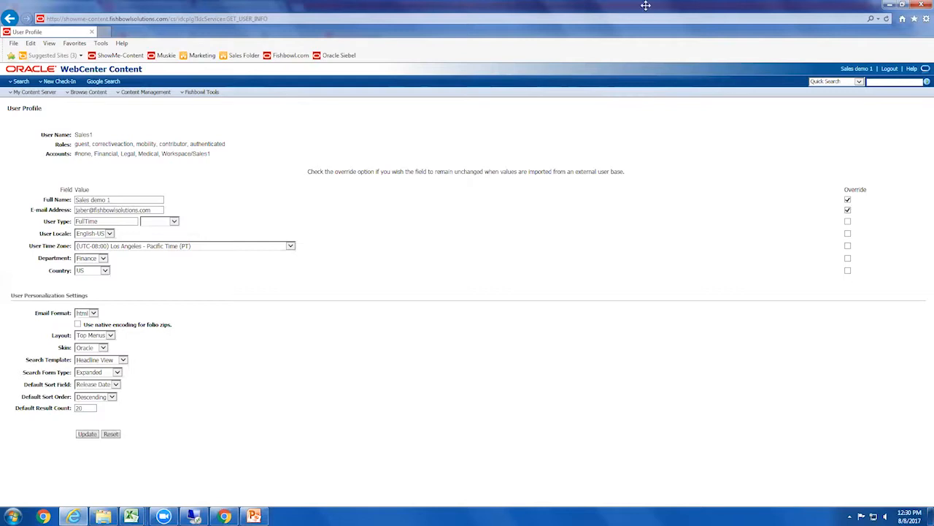
pyautogui.click(889, 5)
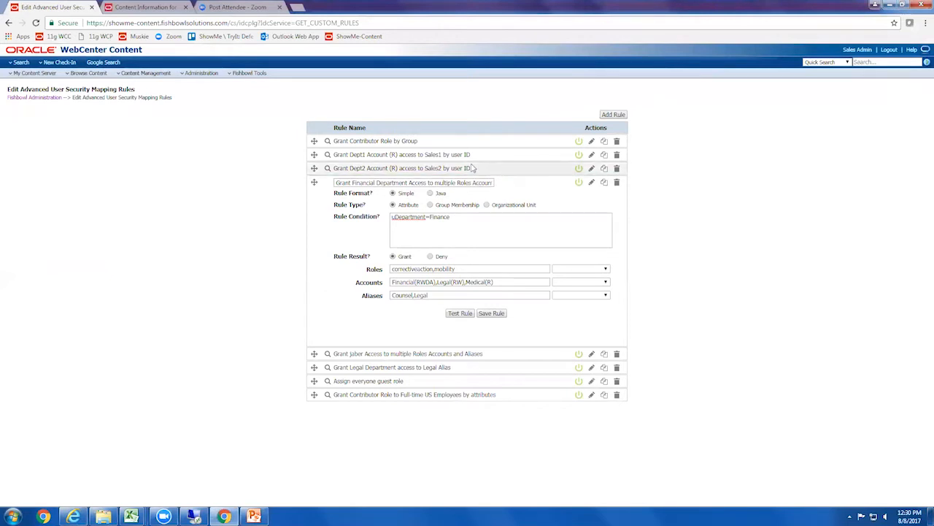
# Set the Grant Dept1 Account access rule for Sales1 to a Grant result and save it.
pyautogui.click(592, 155)
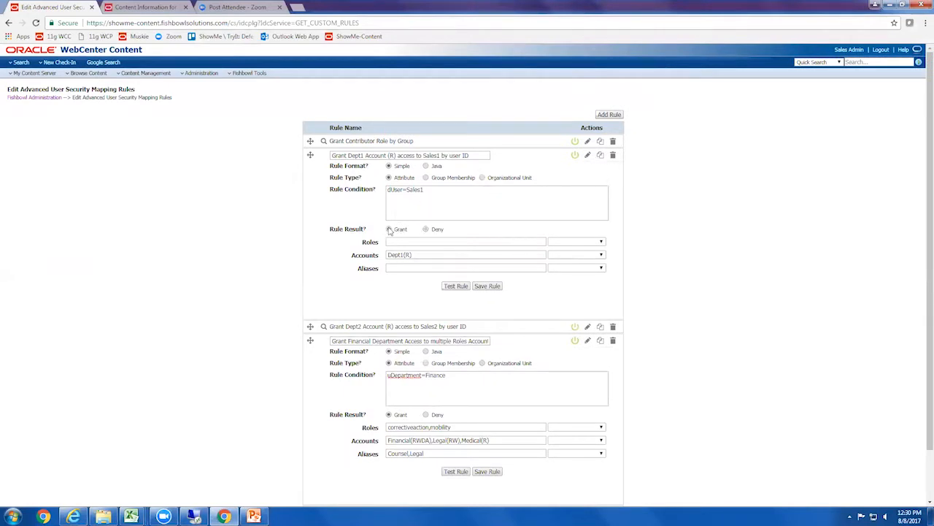
pyautogui.click(488, 286)
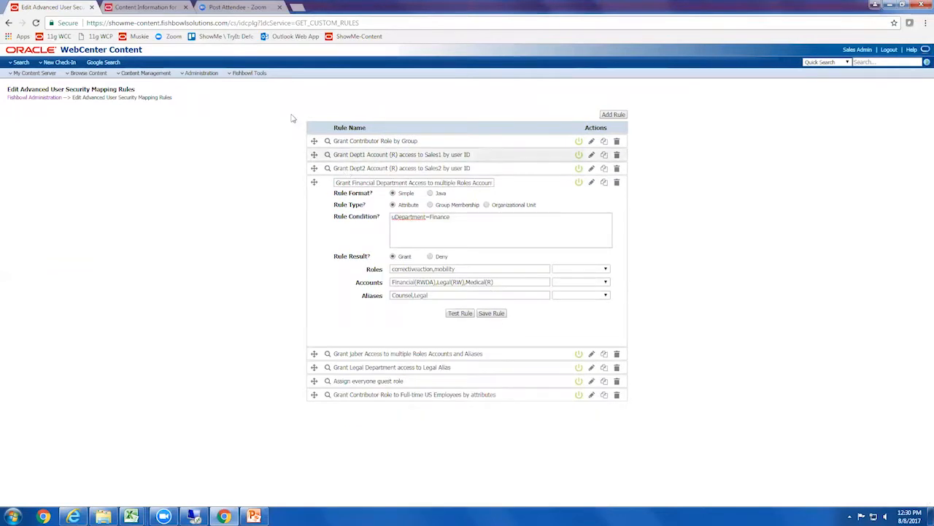
# Initiate the Advanced User Security Mapping user synchronization from Fishbowl Administration and confirm it.
pyautogui.click(249, 73)
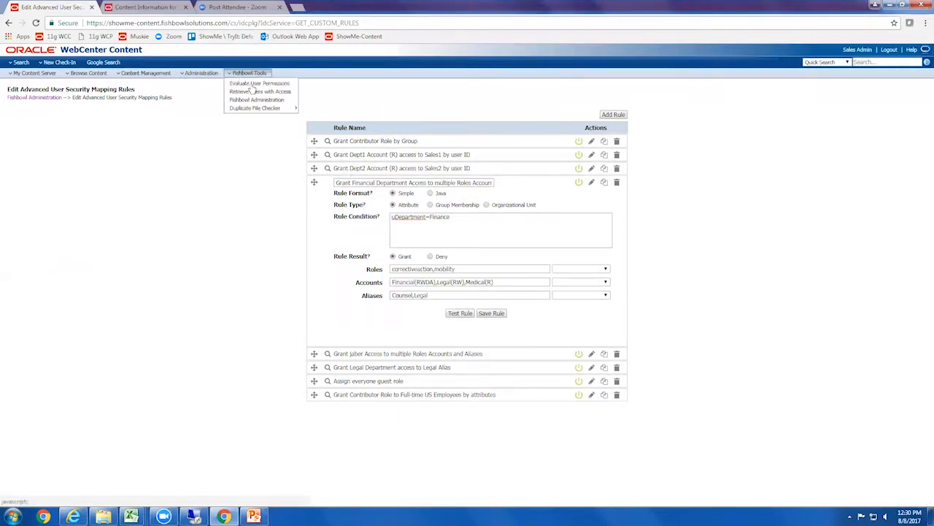
pyautogui.click(257, 100)
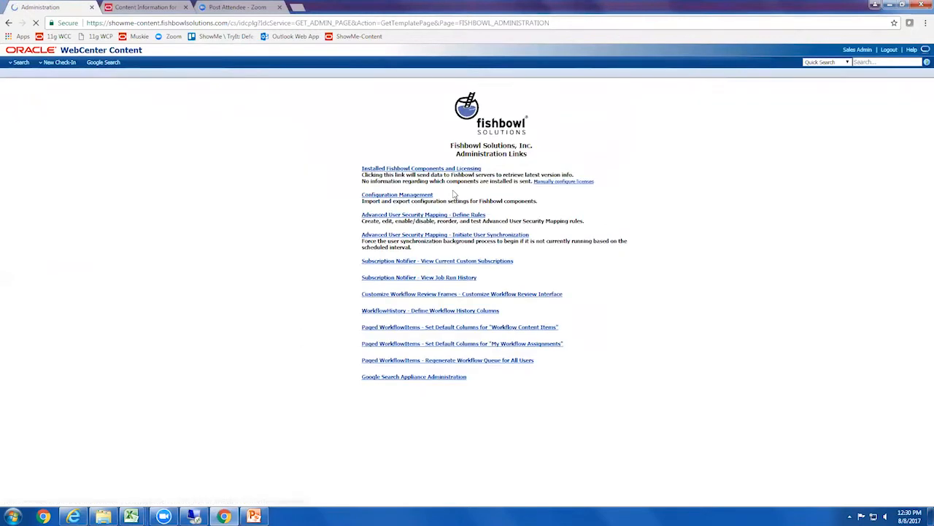
pyautogui.click(424, 237)
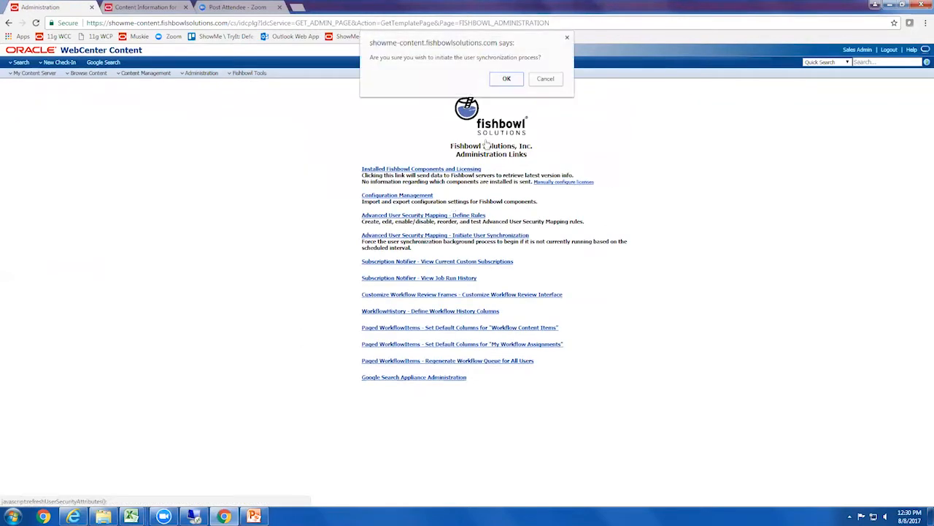
pyautogui.click(507, 80)
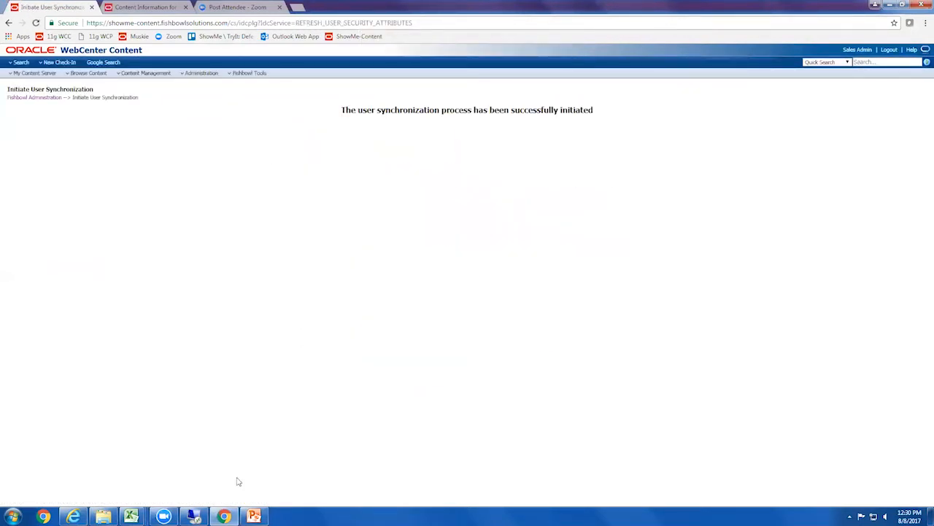
# Switch to Internet Explorer, reload the Sales1 user's profile and check its accounts for Dept1.
pyautogui.click(73, 516)
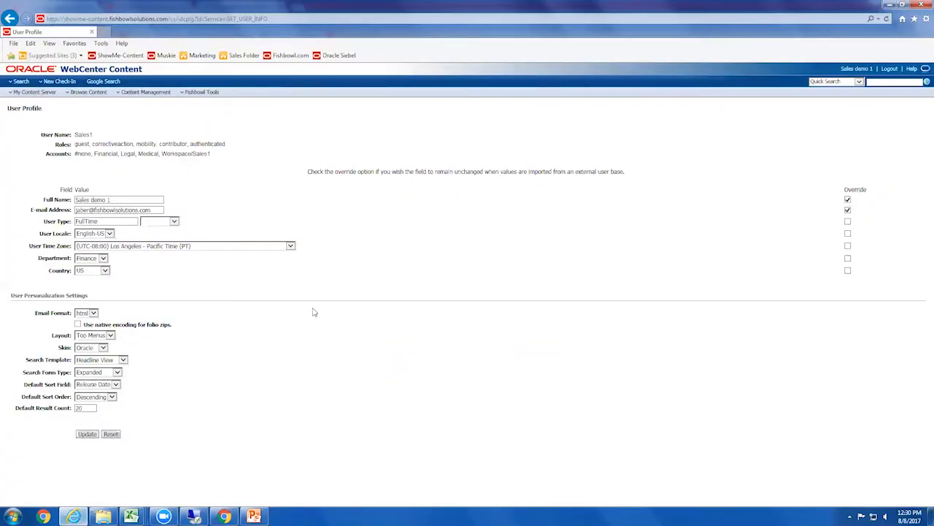
pyautogui.click(858, 69)
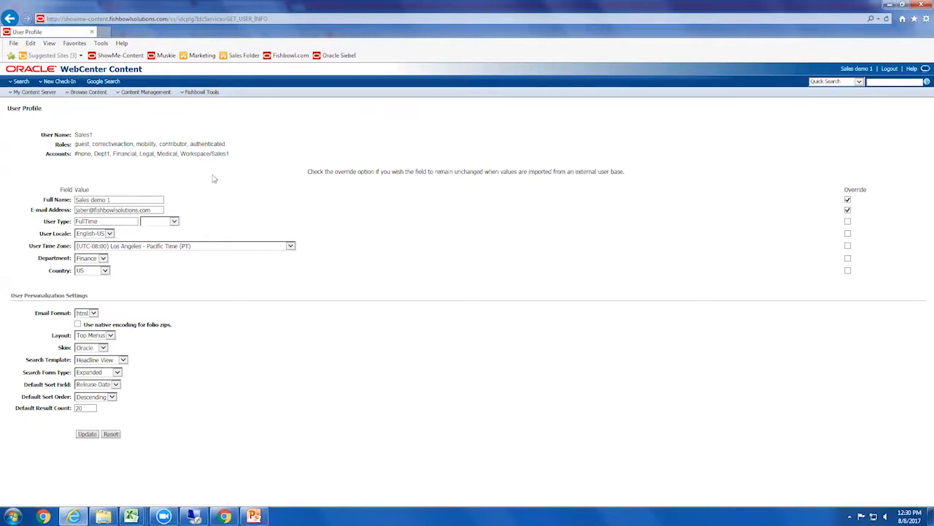
pyautogui.doubleClick(102, 154)
pyautogui.click(284, 201)
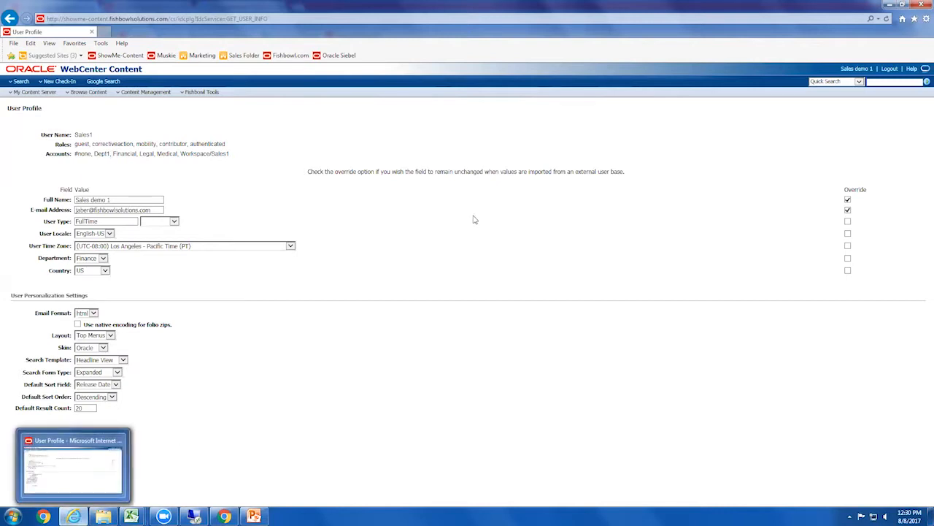
# Search content by title for Maintenance and switch the results to a view that includes the Account column.
pyautogui.click(858, 82)
pyautogui.click(821, 88)
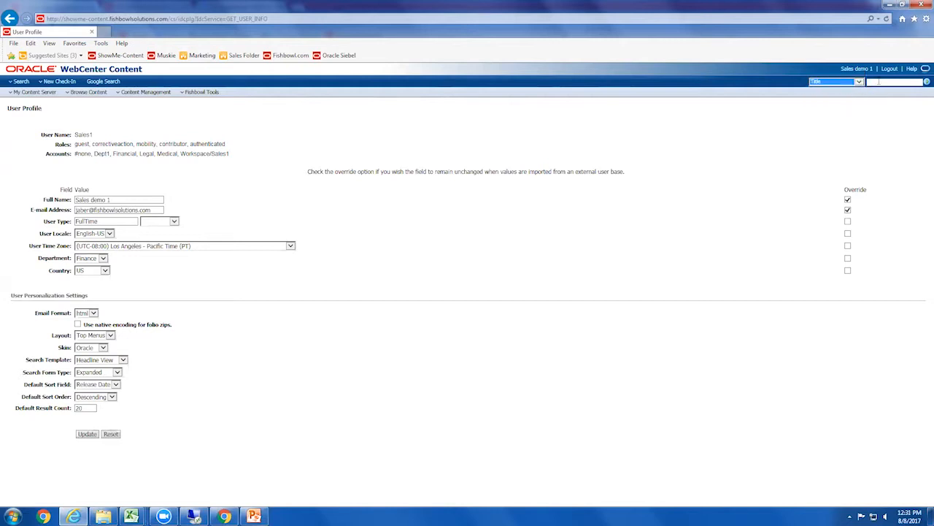
pyautogui.write('Maintenance')
pyautogui.press('Return')
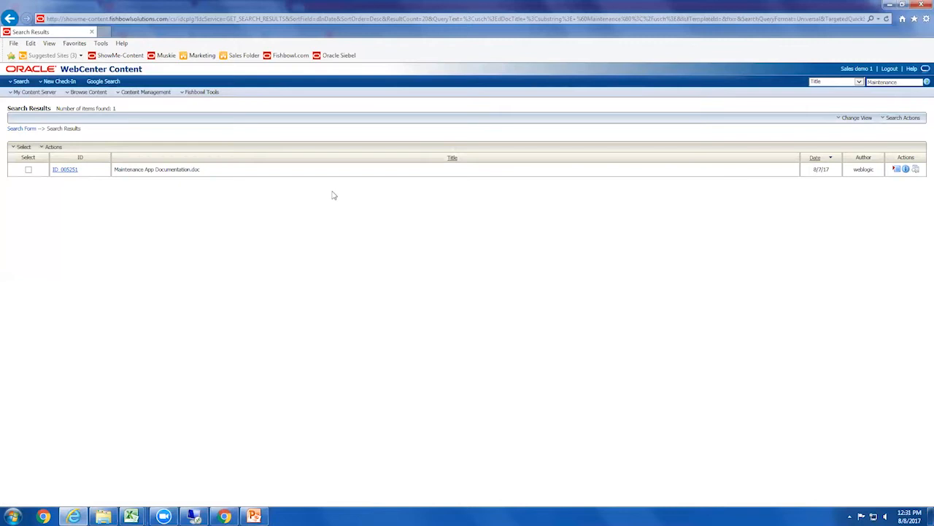
pyautogui.click(858, 121)
pyautogui.click(853, 151)
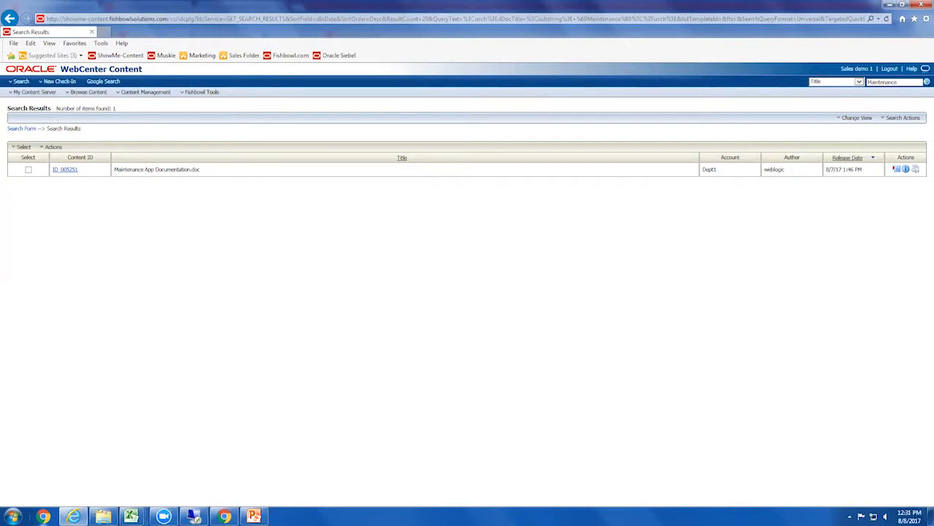
# Switch to Chrome, set the Grant Dept1 Account access rule for Sales1 to a Deny result and save it.
pyautogui.click(224, 516)
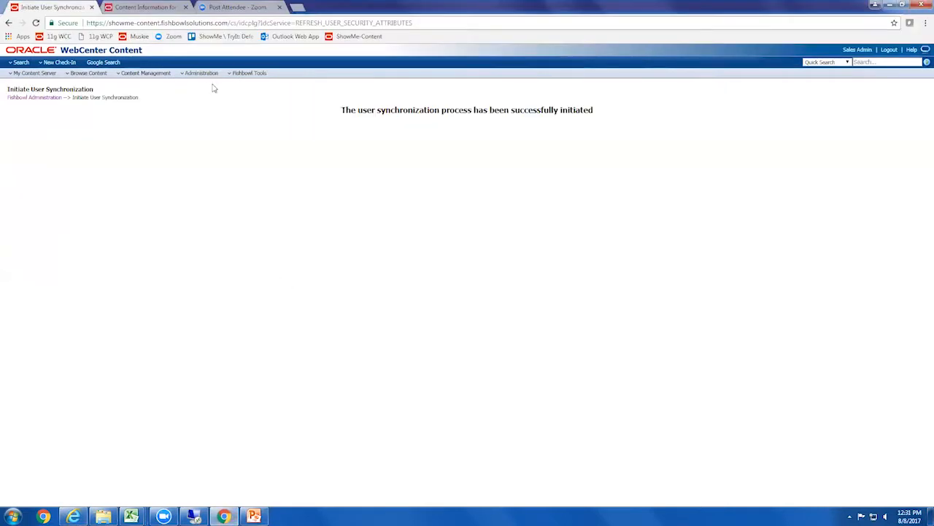
pyautogui.moveTo(235, 77)
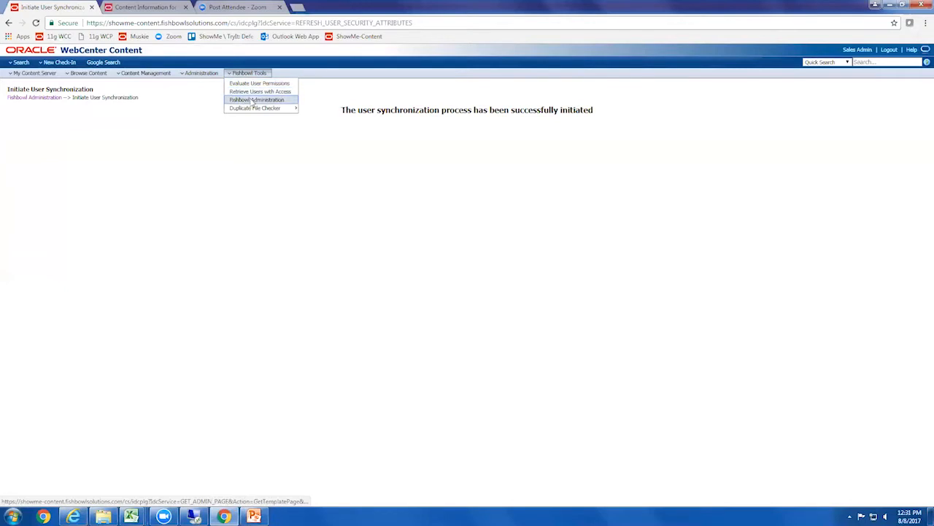
pyautogui.click(248, 100)
pyautogui.click(414, 215)
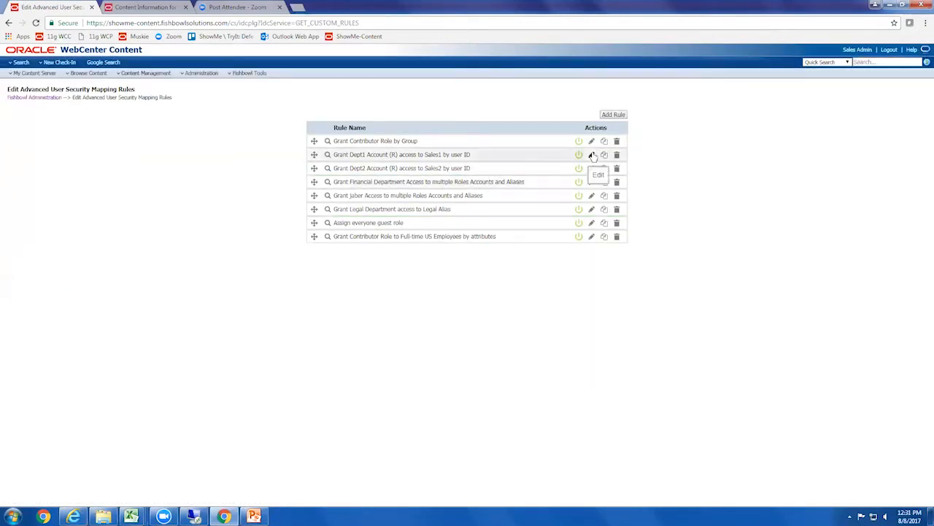
pyautogui.click(591, 155)
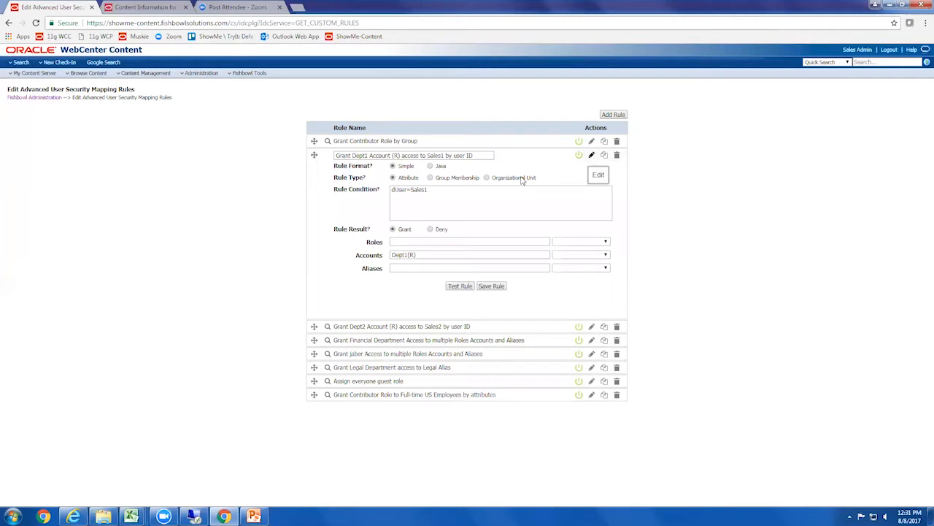
pyautogui.click(491, 285)
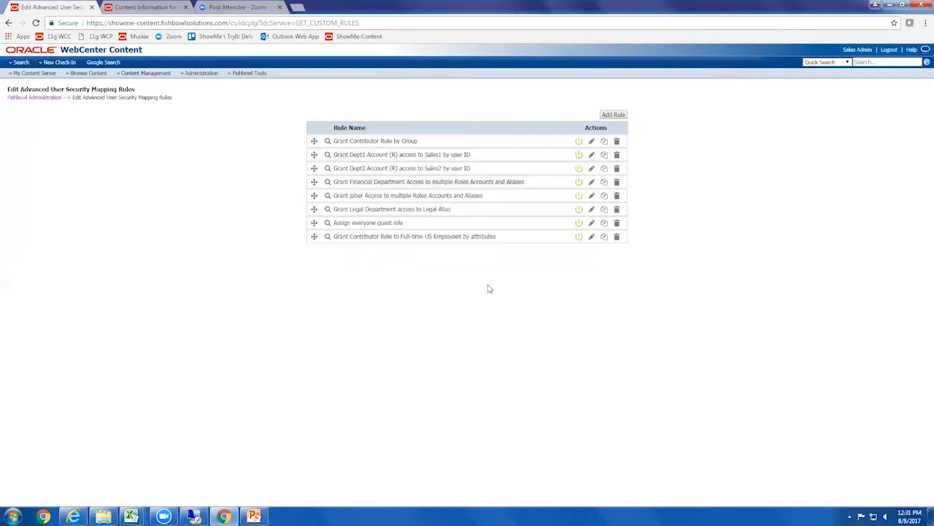
# Run the user synchronization again to apply the changed Dept1 rule.
pyautogui.click(249, 73)
pyautogui.click(256, 100)
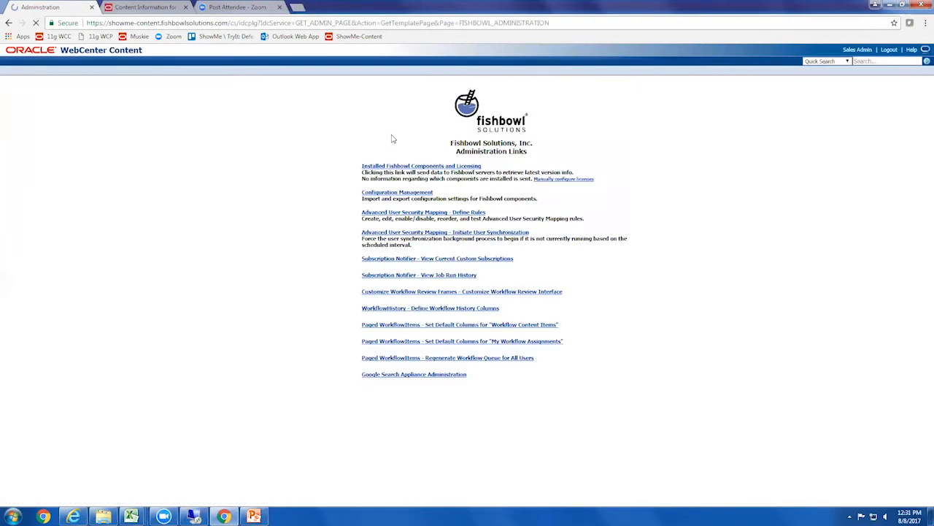
pyautogui.click(438, 236)
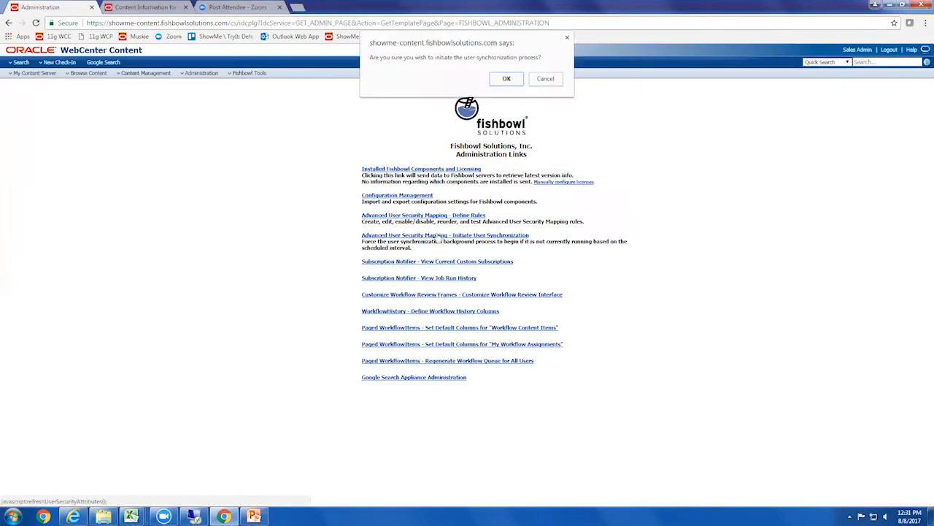
pyautogui.click(507, 78)
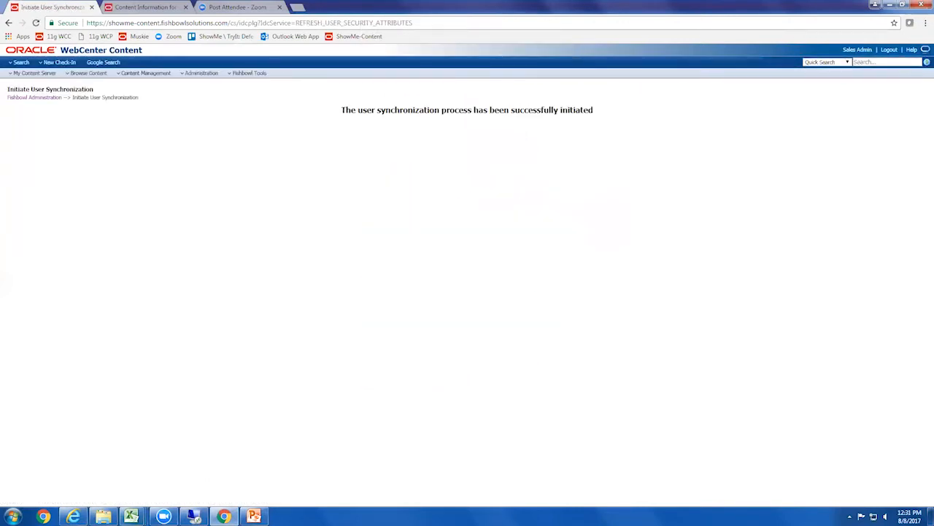
# Rerun the Maintenance title search as the sales user in Internet Explorer, and return to Chrome to reopen the mapping rules.
pyautogui.click(74, 517)
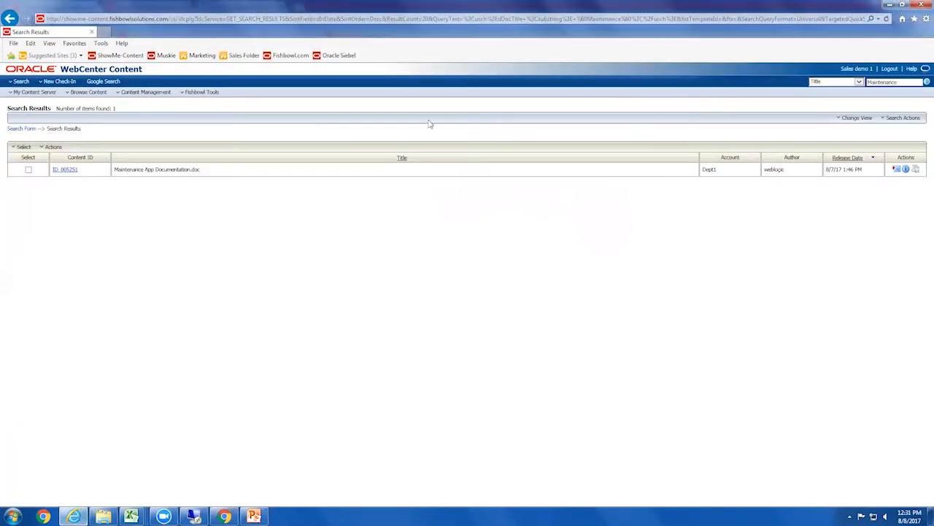
pyautogui.click(925, 82)
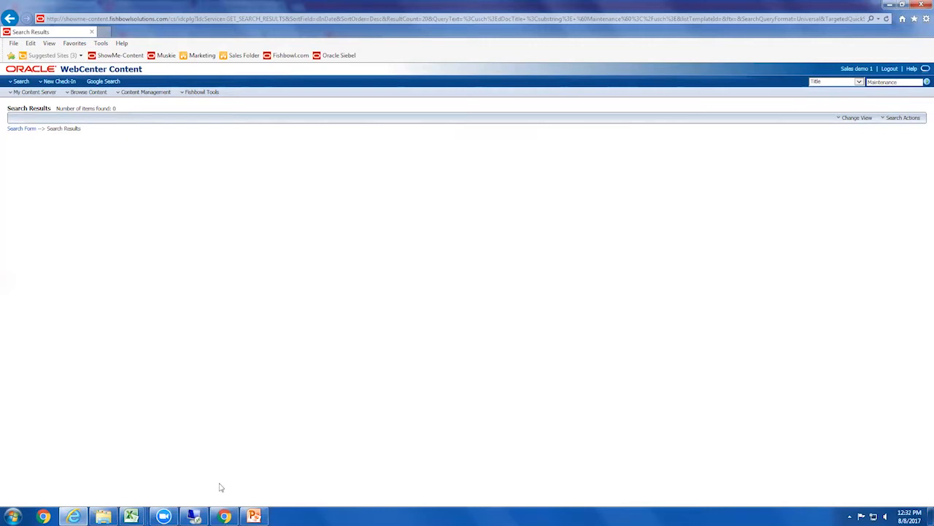
pyautogui.click(224, 516)
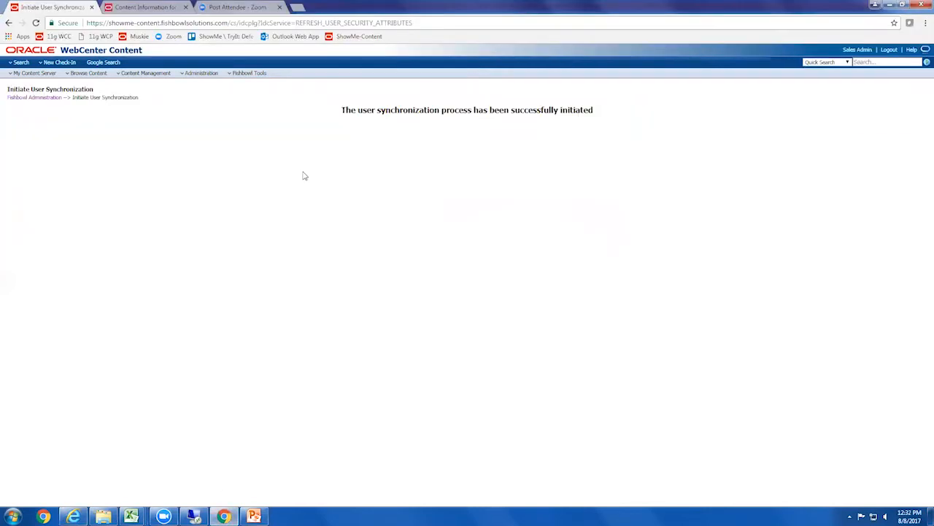
pyautogui.moveTo(251, 74)
pyautogui.click(251, 97)
pyautogui.click(422, 215)
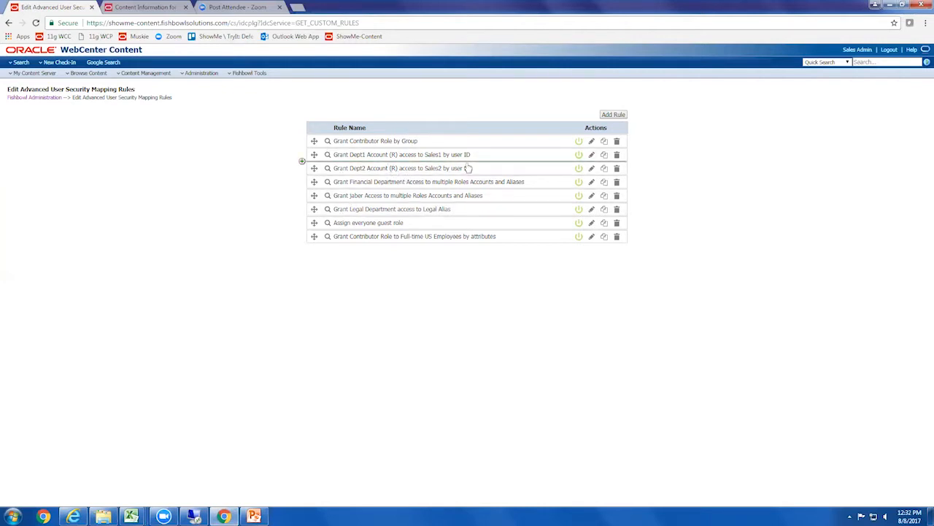
# Evaluate the user permissions of Sales1.
pyautogui.click(250, 73)
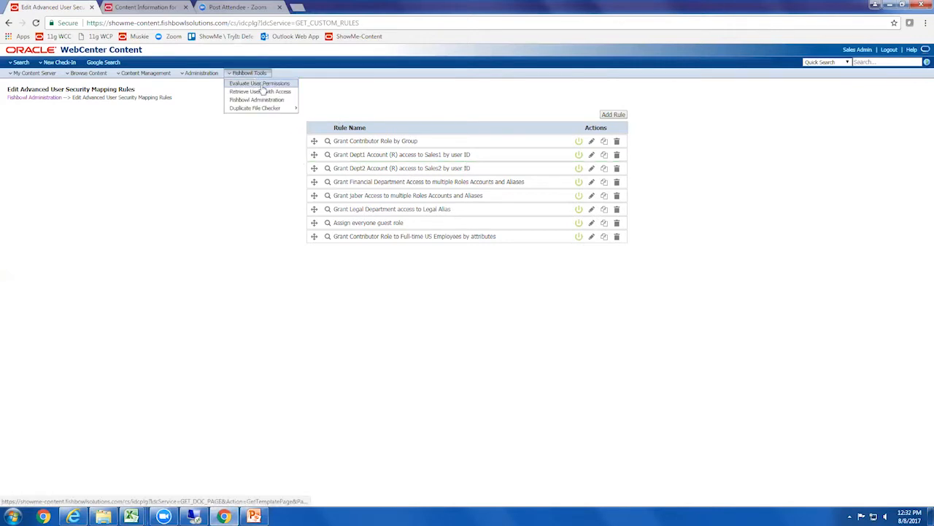
pyautogui.click(261, 84)
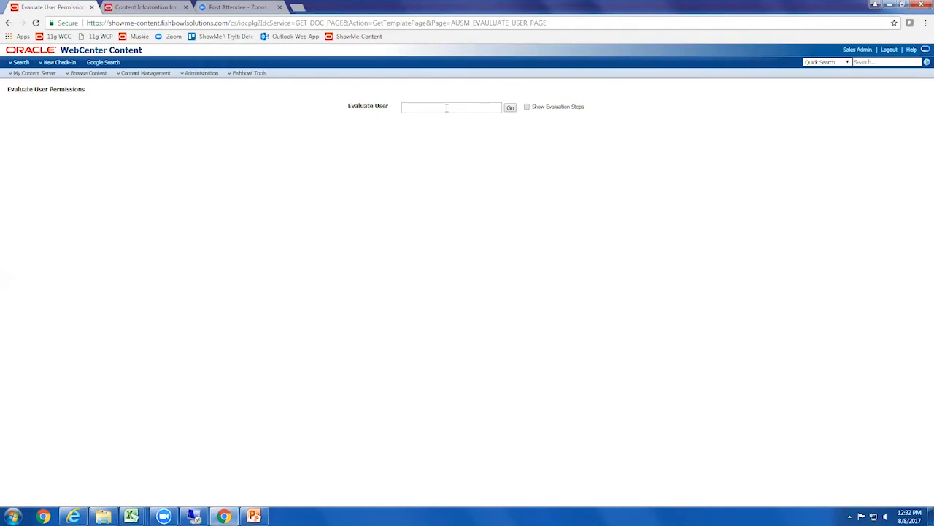
pyautogui.click(446, 107)
pyautogui.write('SAles')
pyautogui.click(453, 119)
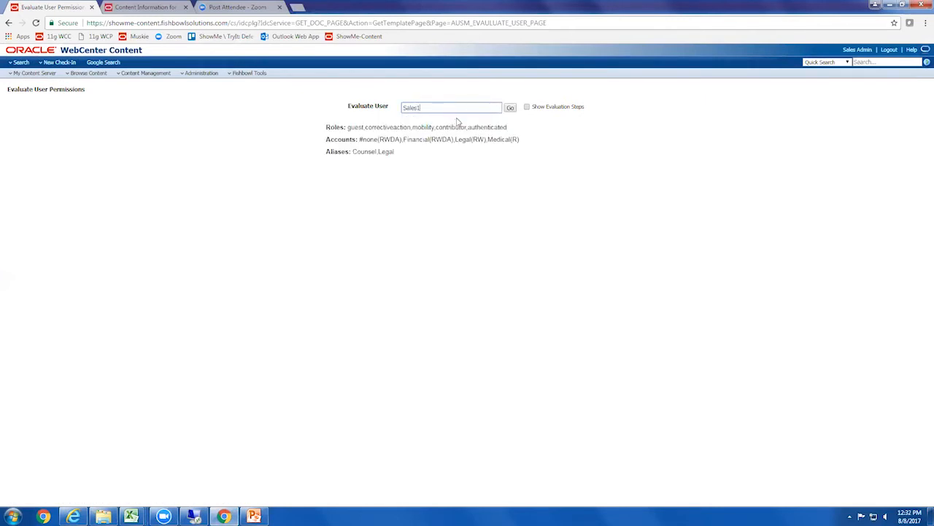
# Show the evaluation steps for Sales1 and review how each mapping rule is checked and applied.
pyautogui.click(527, 107)
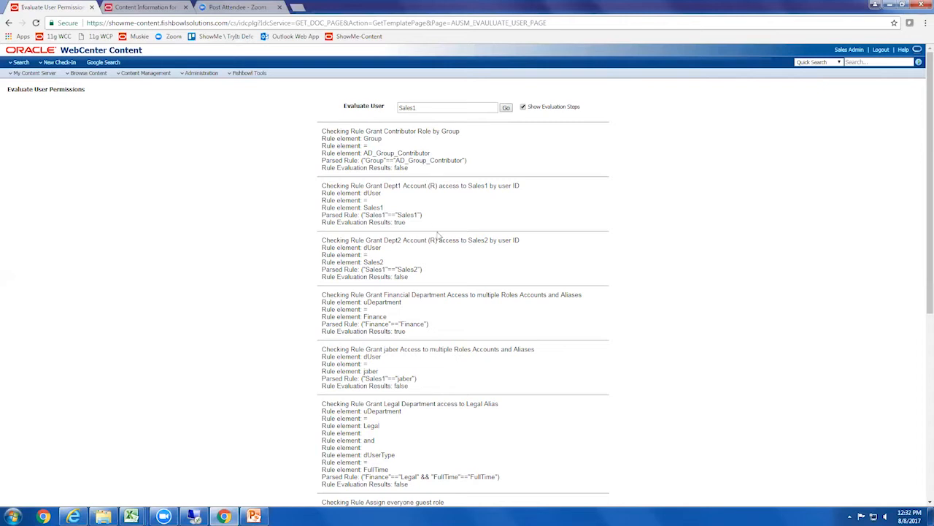
pyautogui.scroll(-5, 446, 241)
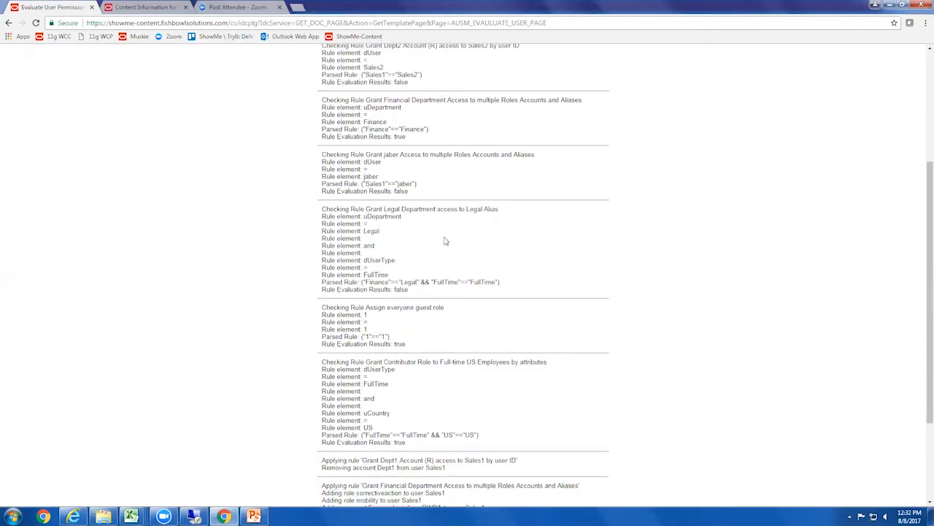
pyautogui.scroll(-1, 445, 241)
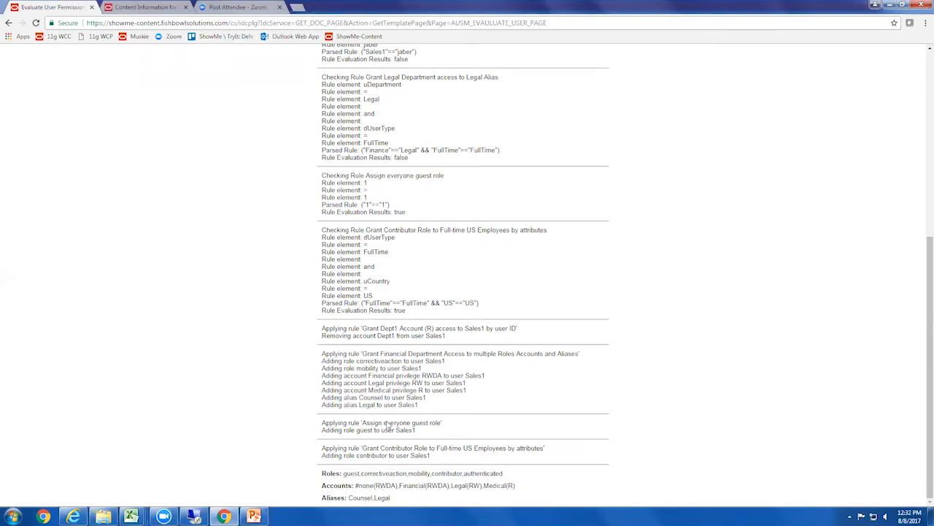
pyautogui.scroll(4, 392, 416)
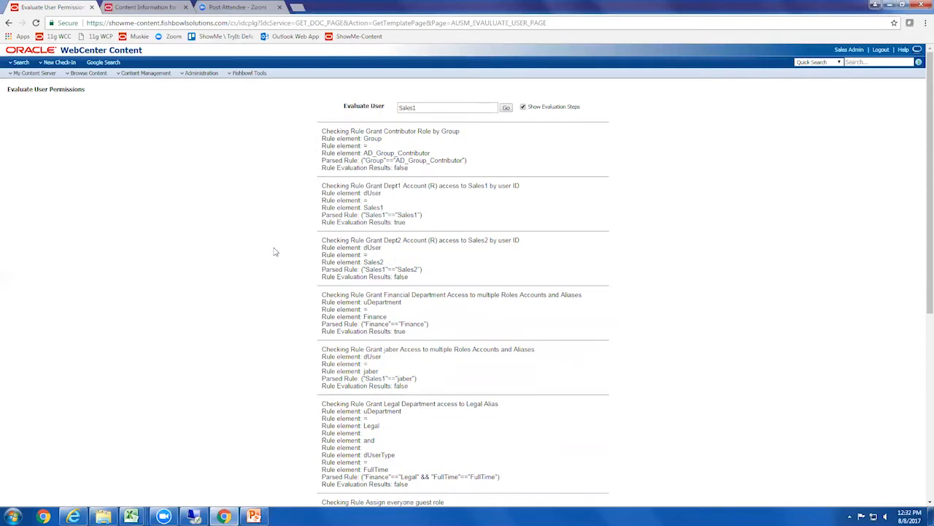
# Retrieve the users with access to the Dept1 account at permission level R, reviewing the available security group, account and permission options.
pyautogui.click(250, 73)
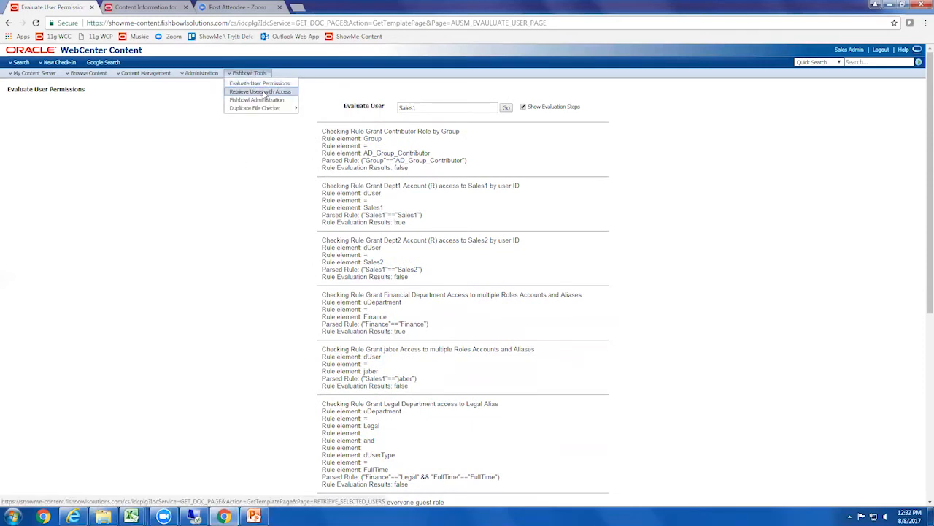
pyautogui.click(265, 92)
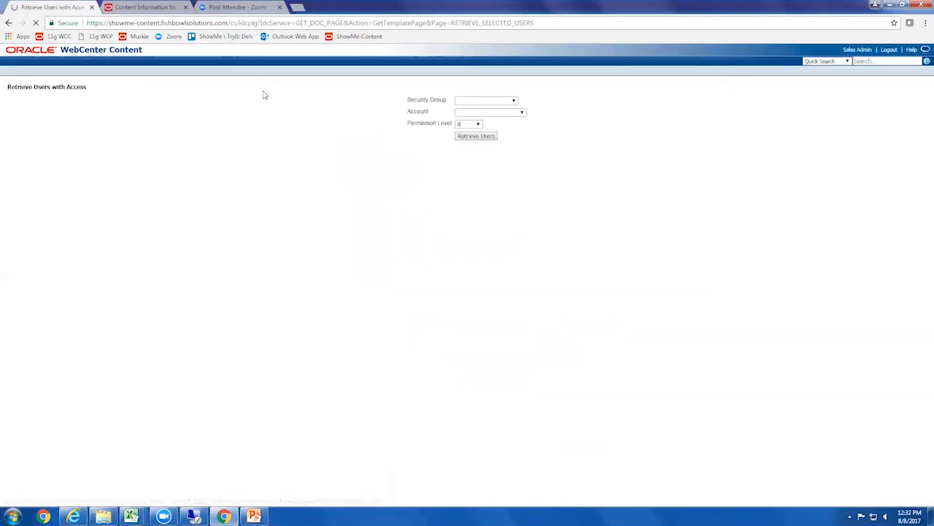
pyautogui.click(503, 117)
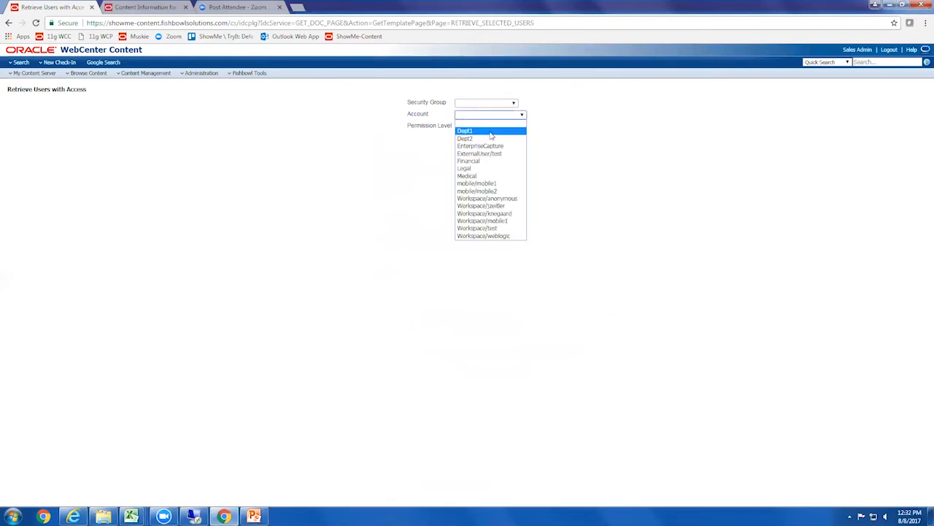
pyautogui.click(491, 133)
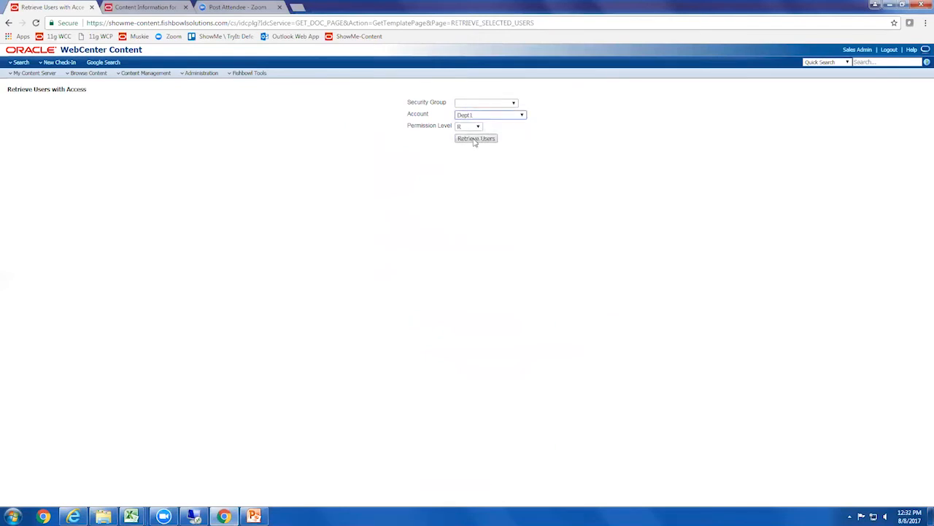
pyautogui.click(476, 104)
pyautogui.click(555, 136)
pyautogui.click(503, 120)
pyautogui.click(559, 141)
pyautogui.click(475, 127)
pyautogui.click(526, 137)
pyautogui.click(476, 139)
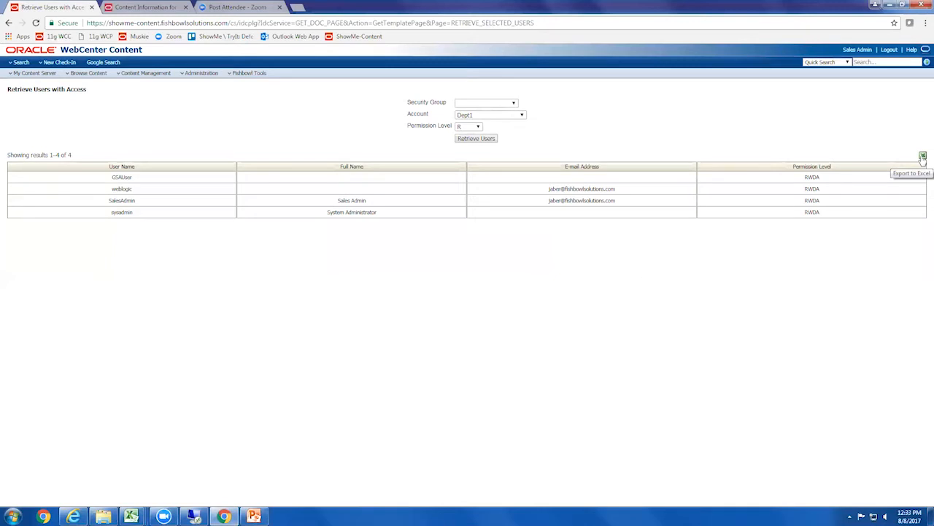
# Retrieve the users with permission level R on the Fishbowl security group, leaving the account blank.
pyautogui.click(505, 103)
pyautogui.click(509, 149)
pyautogui.click(512, 117)
pyautogui.click(508, 121)
pyautogui.click(482, 139)
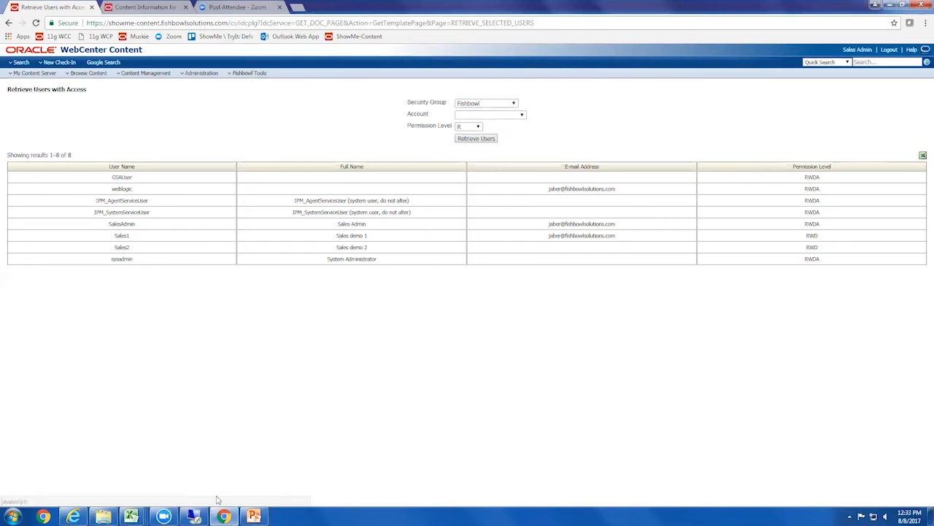
# Switch to the Sales1 session in Internet Explorer and open the Retrieve Users with Access page.
pyautogui.click(74, 516)
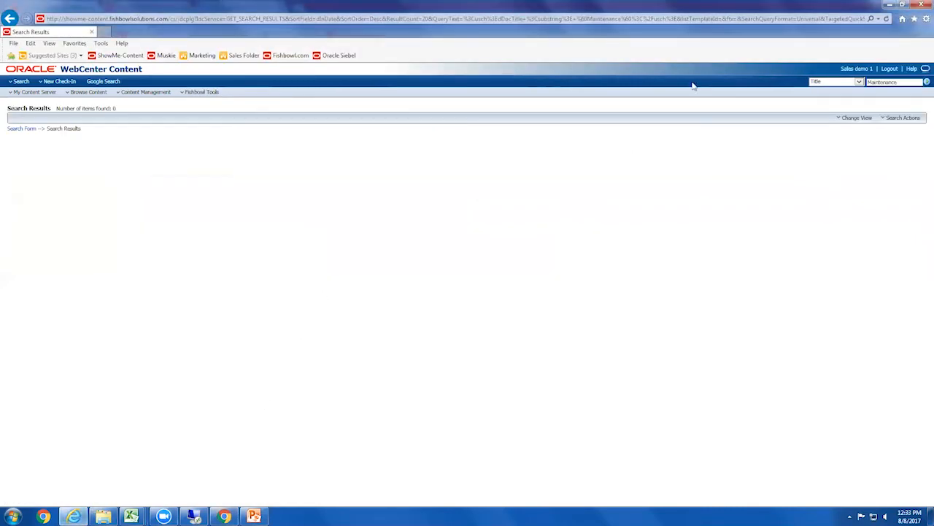
pyautogui.click(201, 93)
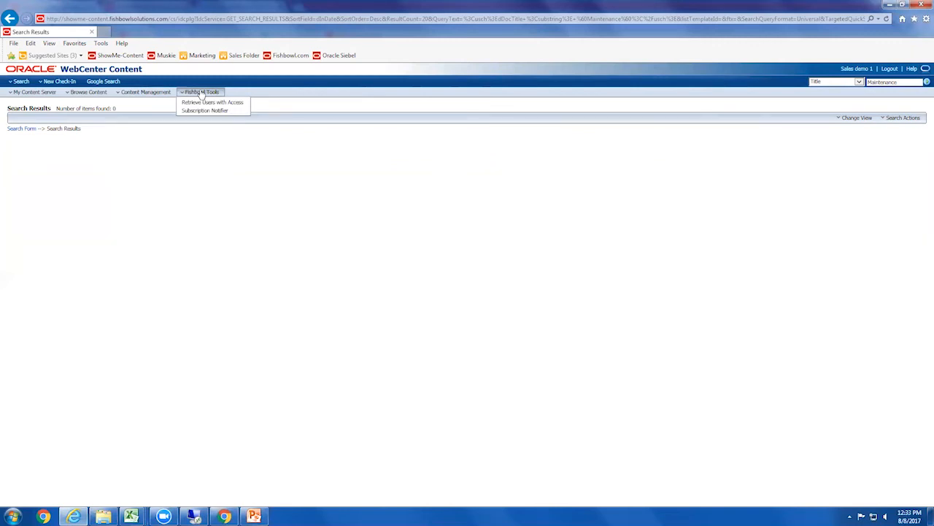
pyautogui.click(238, 103)
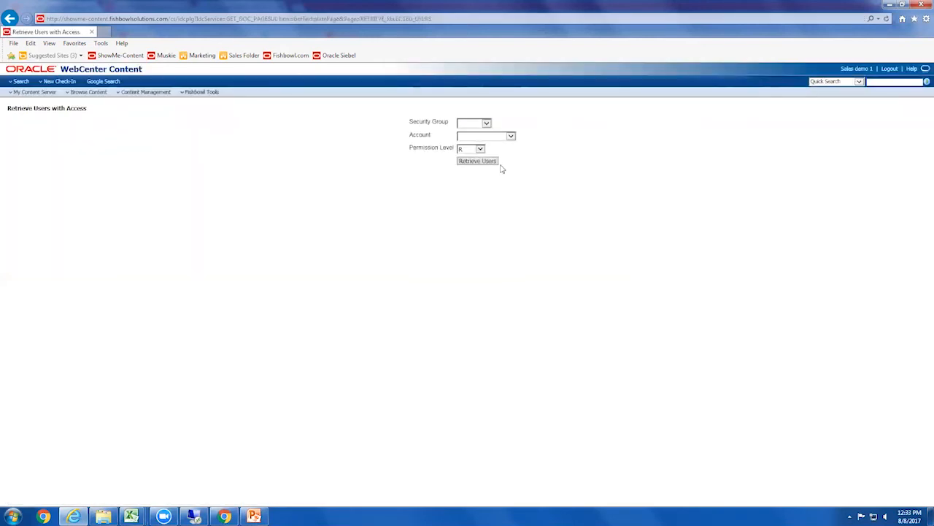
# Retrieve the users with permission level R on the Financial account, reviewing the accounts and security groups offered and leaving the security group blank.
pyautogui.click(500, 136)
pyautogui.click(489, 144)
pyautogui.click(488, 135)
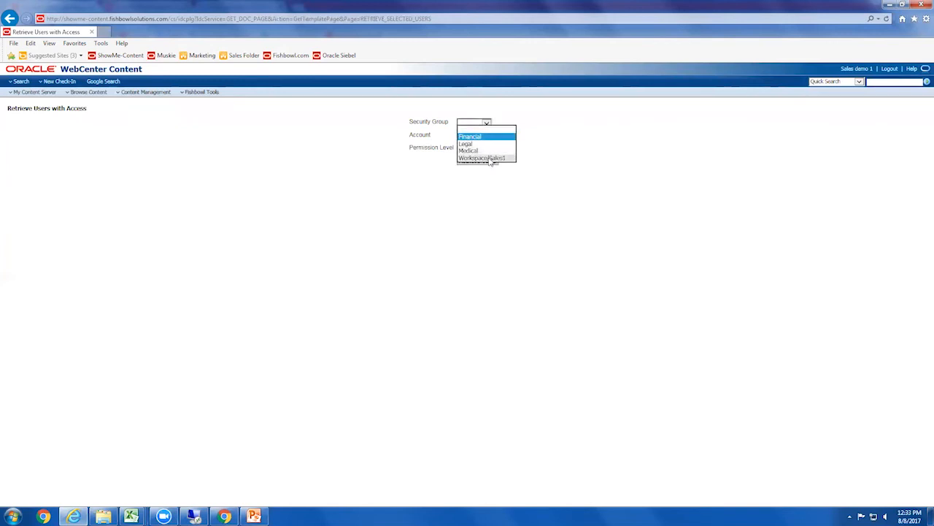
pyautogui.click(488, 123)
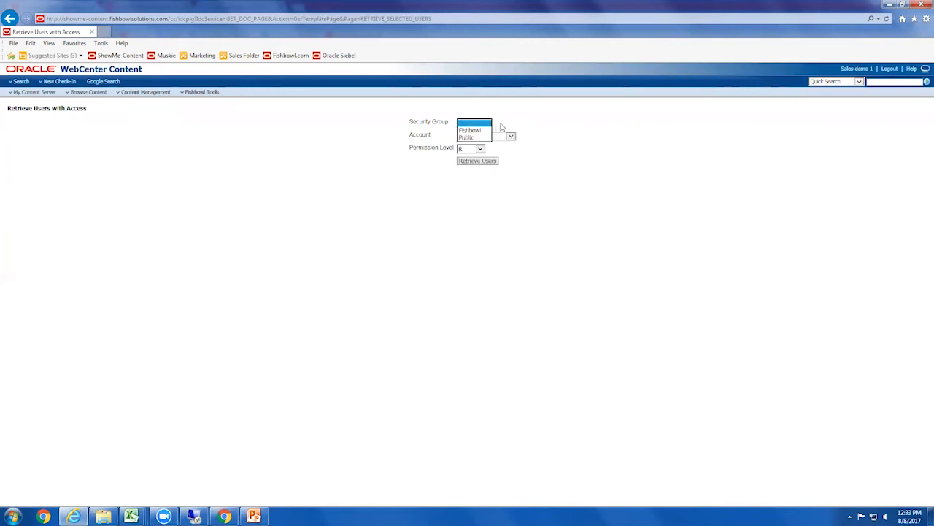
pyautogui.click(501, 126)
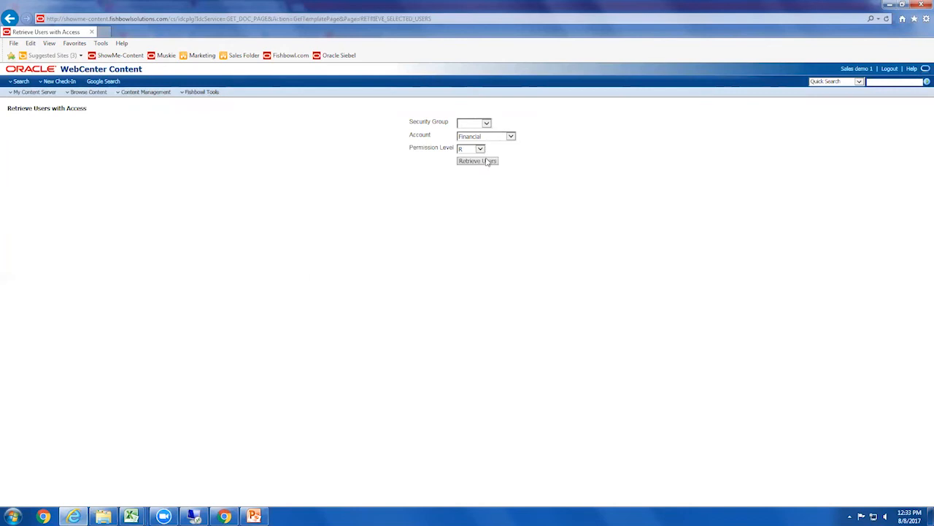
pyautogui.click(488, 162)
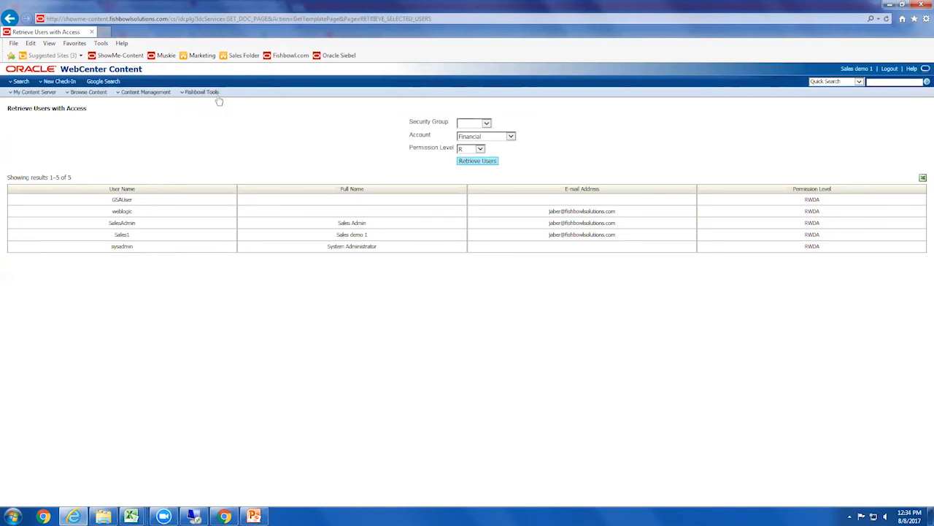
# Compare the Fishbowl tools offered to Sales1 with those offered to the Sales Admin user in Chrome.
pyautogui.moveTo(217, 96)
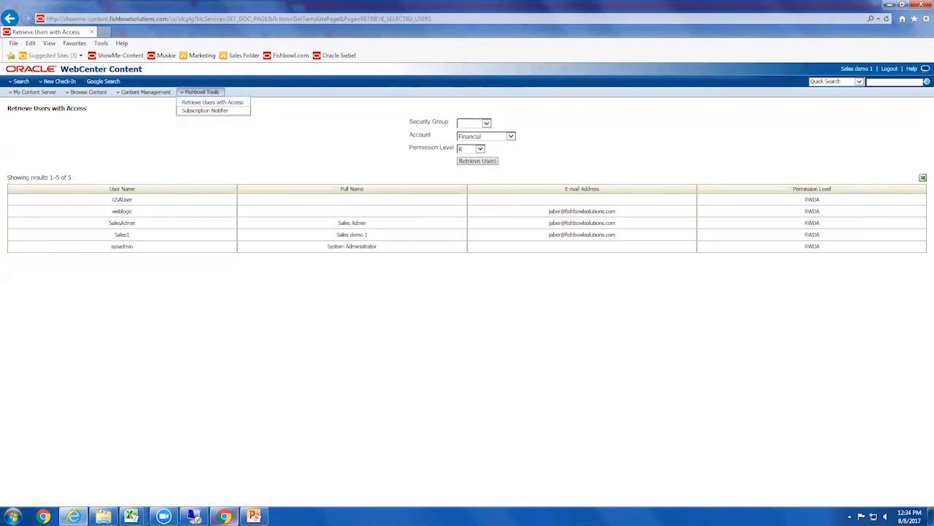
pyautogui.click(224, 517)
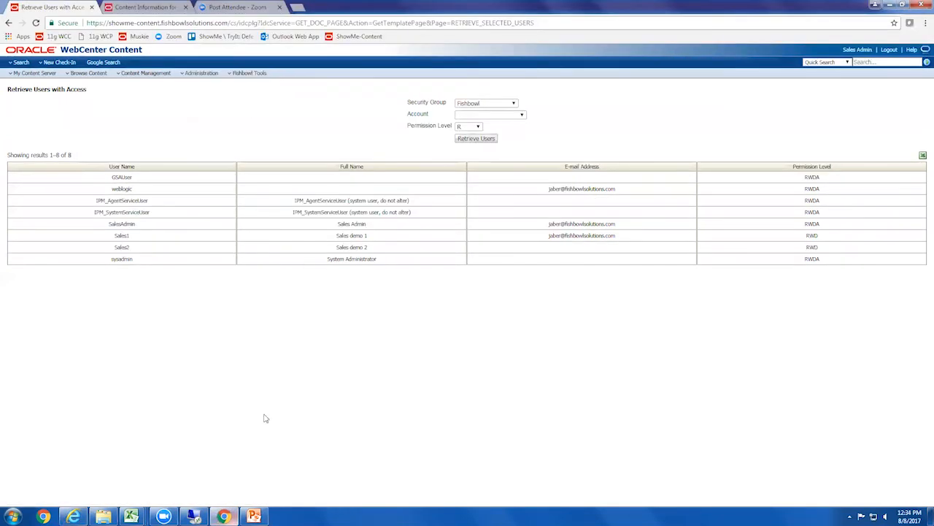
pyautogui.click(253, 76)
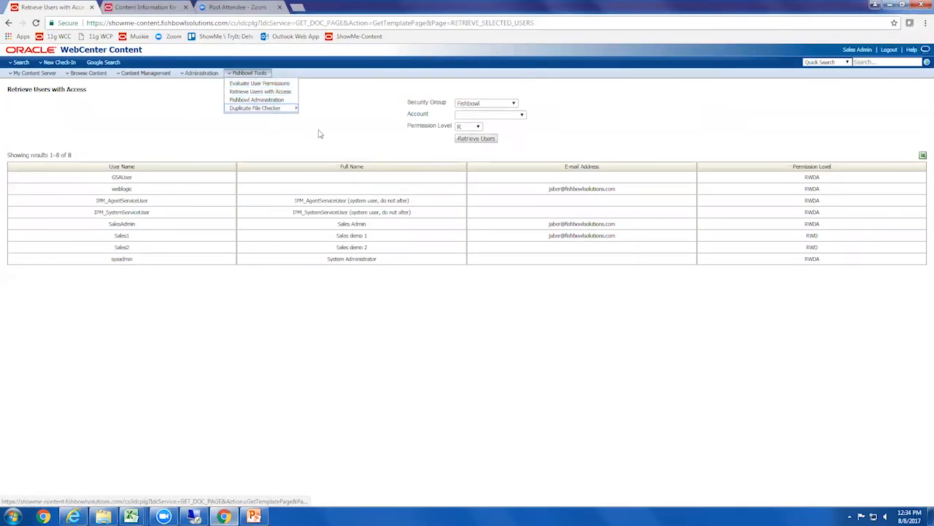